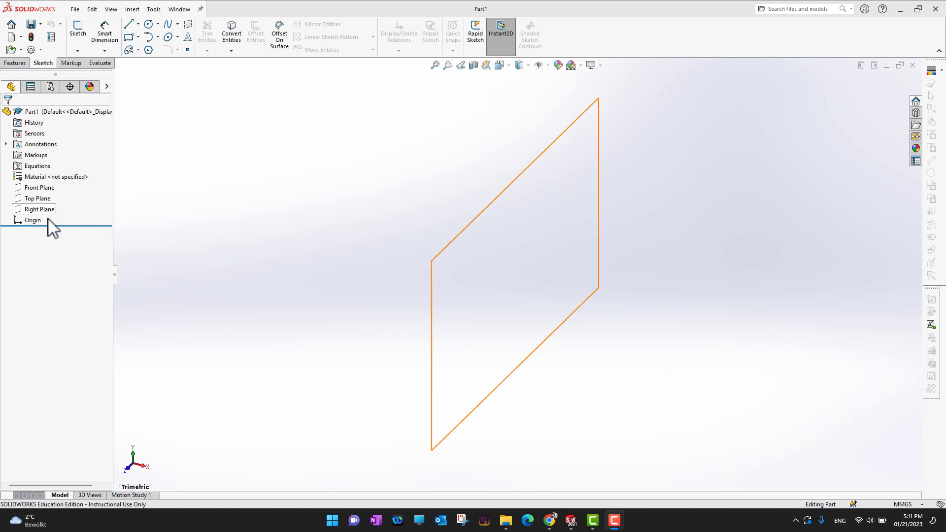
left_click(31, 190)
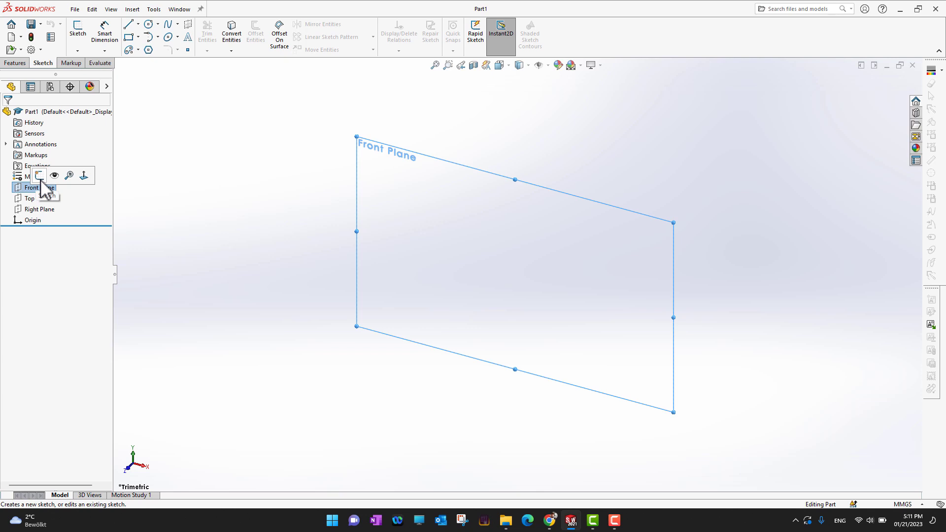
left_click(306, 242)
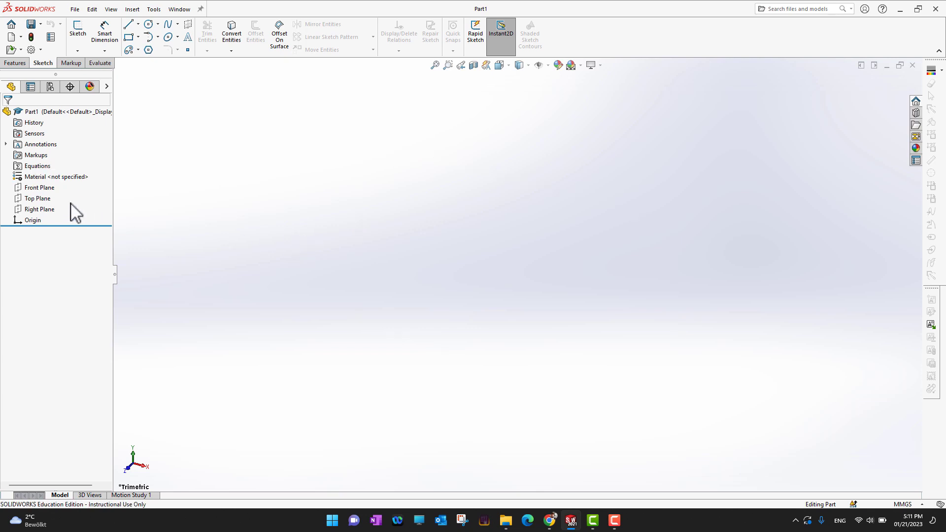
left_click(35, 188)
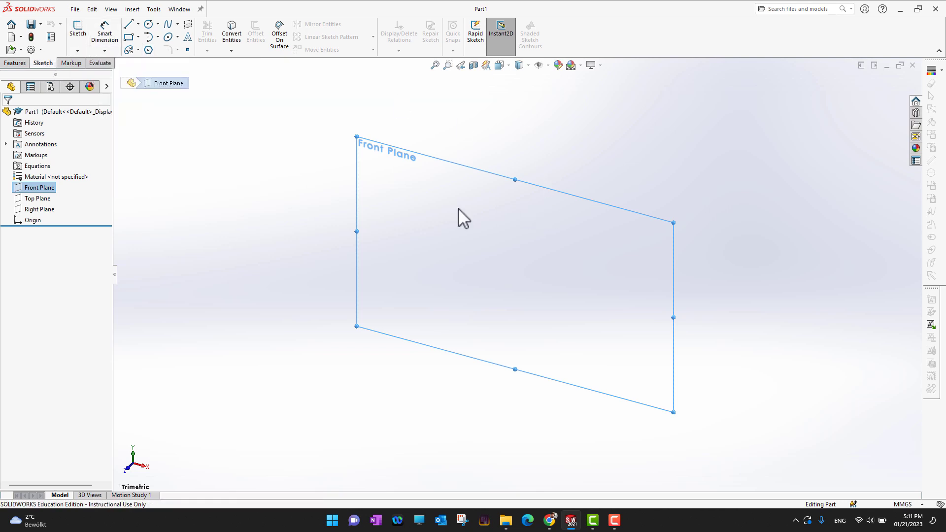
left_click(157, 220)
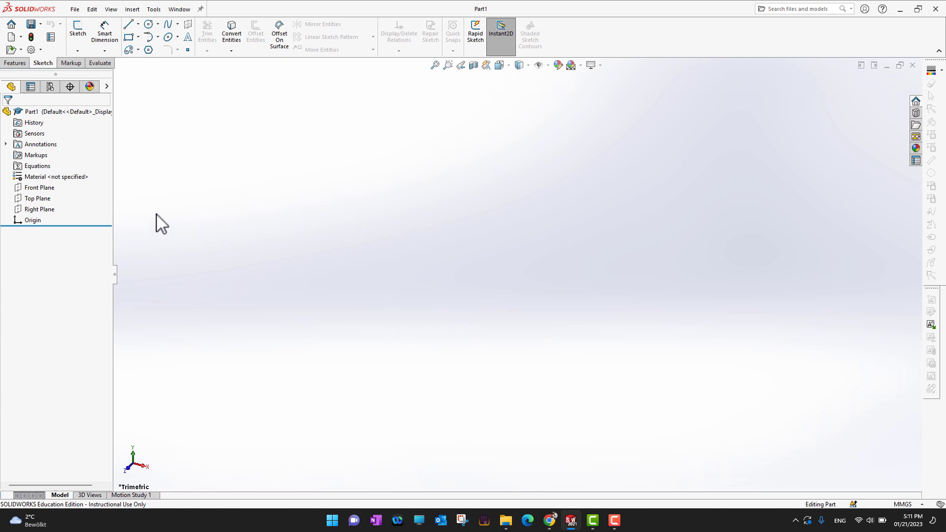
Sketch a closed, irregular ten-sided profile of connected lines on the Front Plane, with a last edge about 68 mm long.
left_click(33, 190)
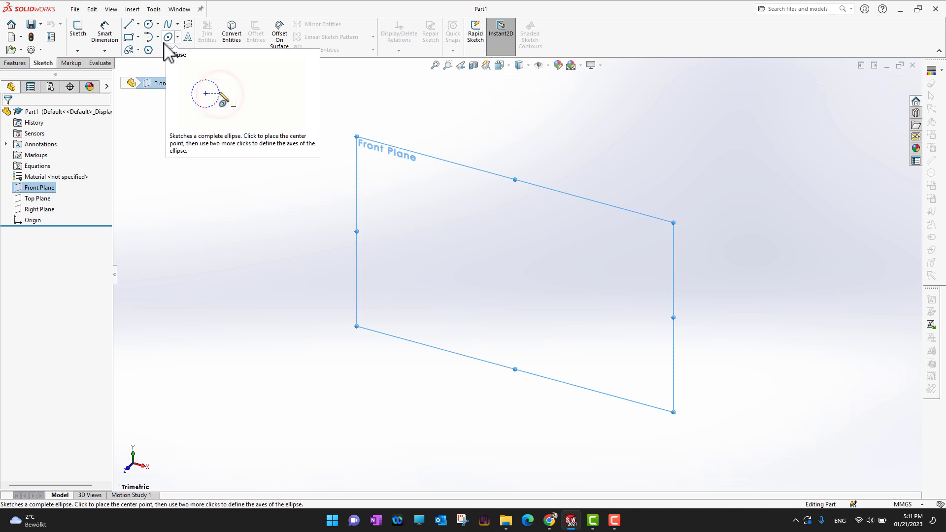
left_click(130, 29)
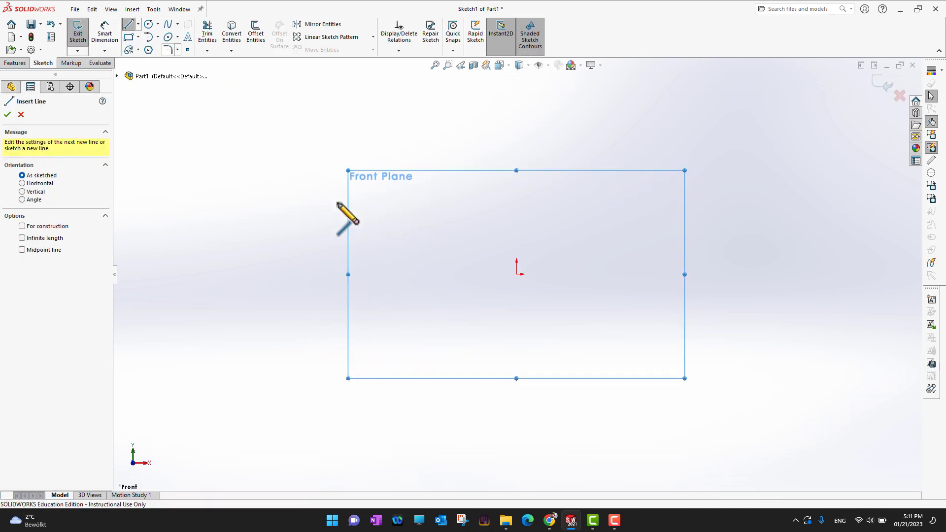
left_click(241, 182)
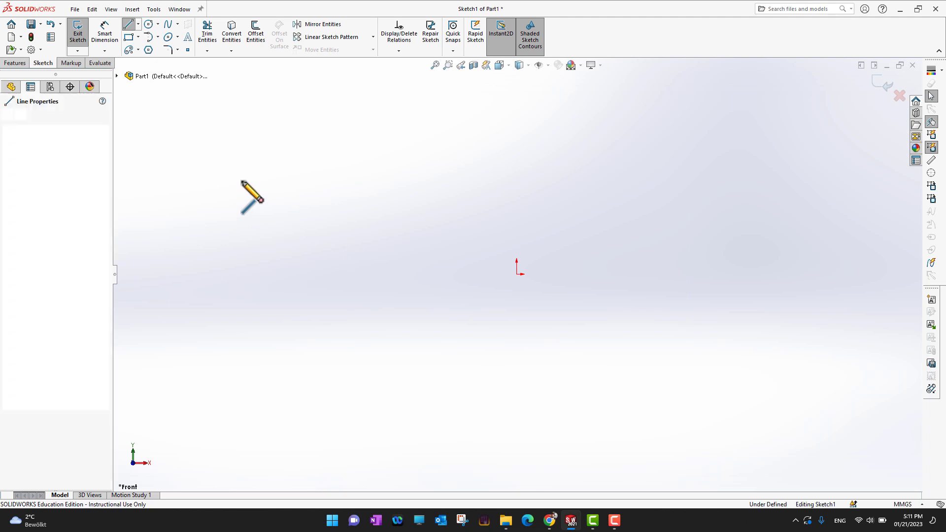
left_click(384, 138)
left_click(481, 198)
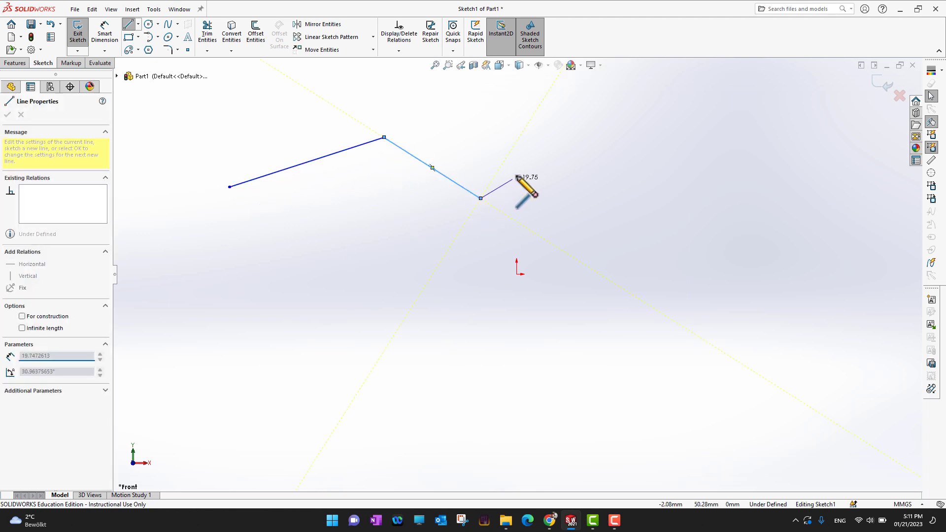
left_click(602, 132)
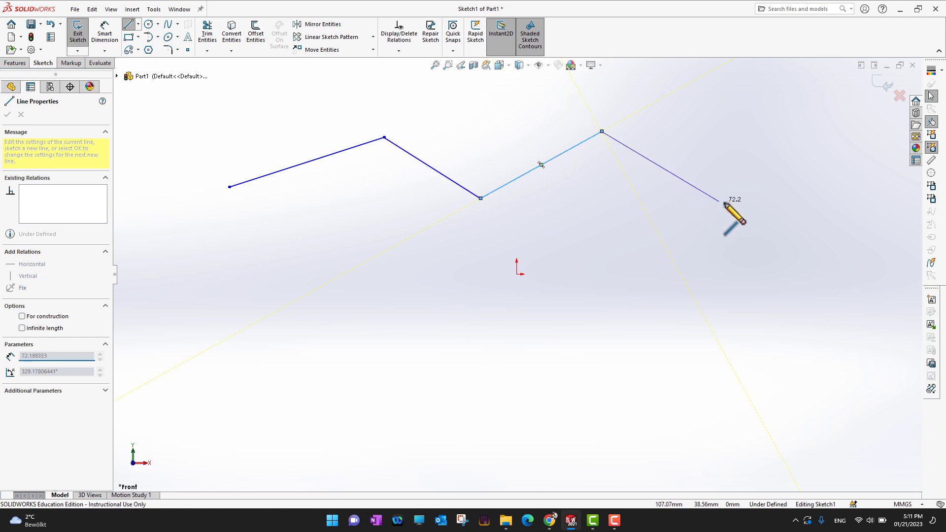
left_click(724, 202)
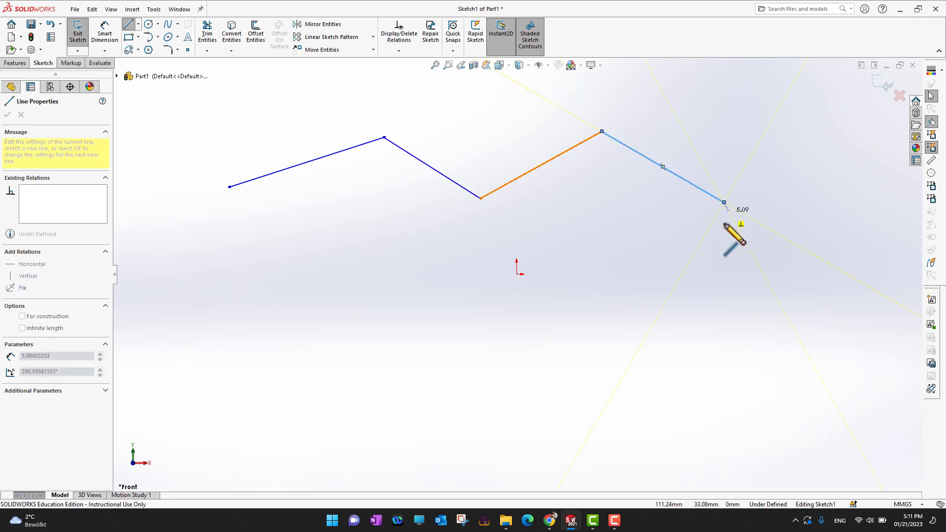
left_click(715, 304)
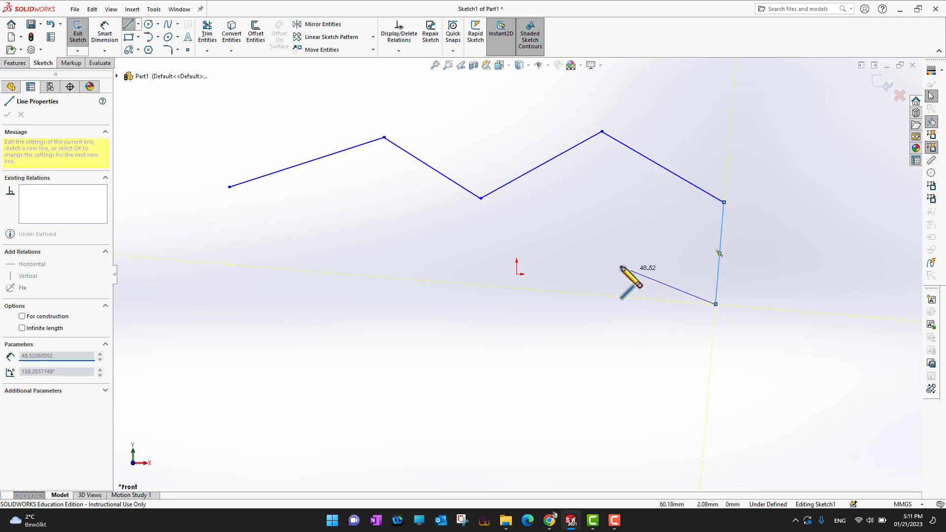
left_click(590, 325)
left_click(429, 299)
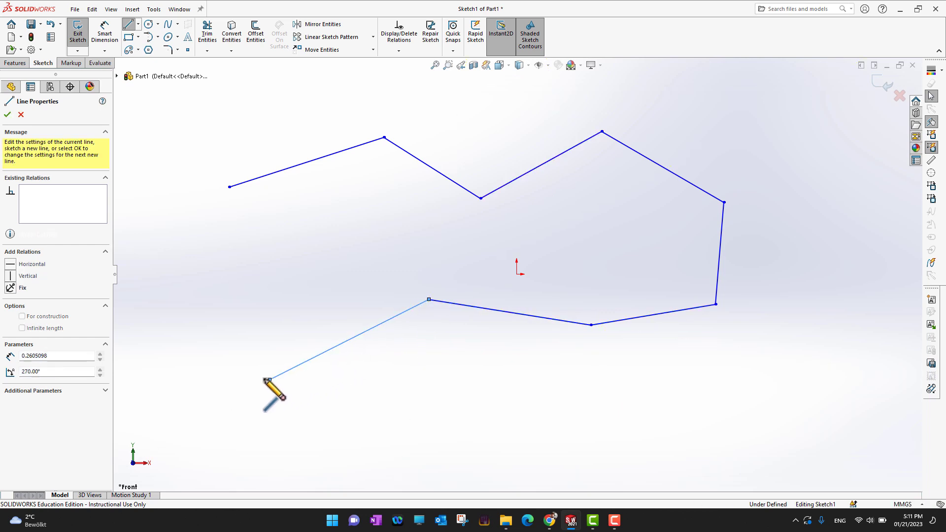
left_click(269, 379)
left_click(168, 300)
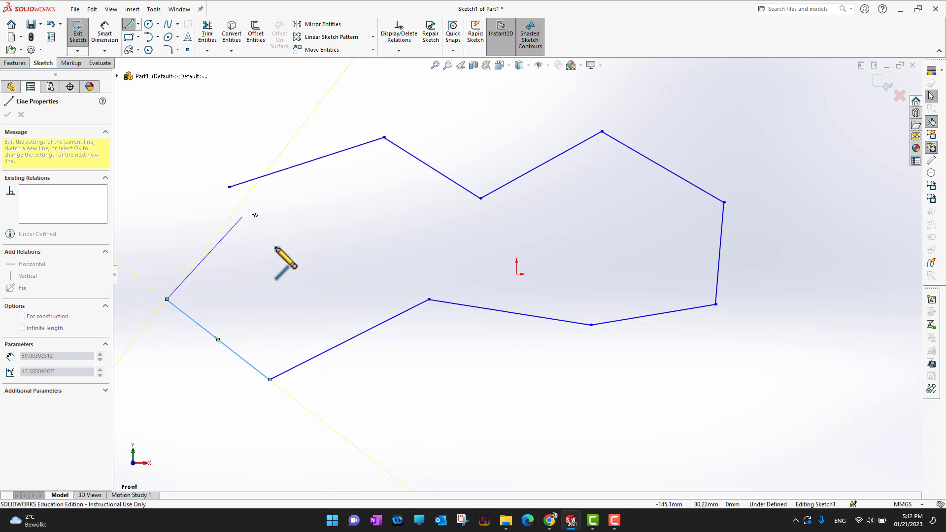
left_click(230, 187)
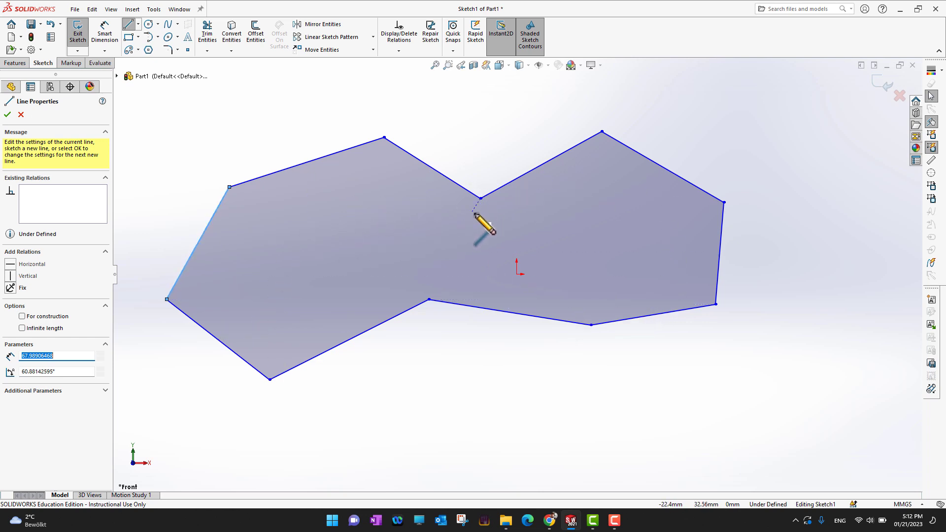
left_click(7, 115)
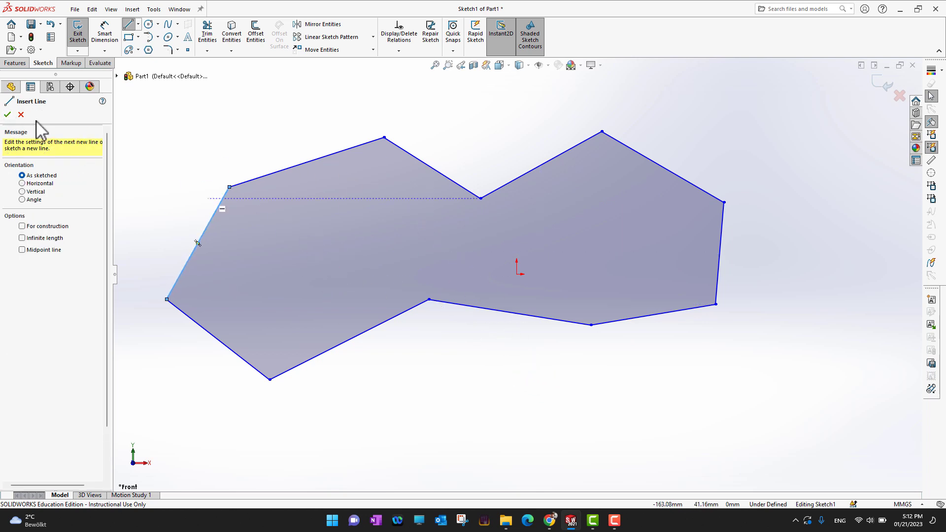
left_click(8, 114)
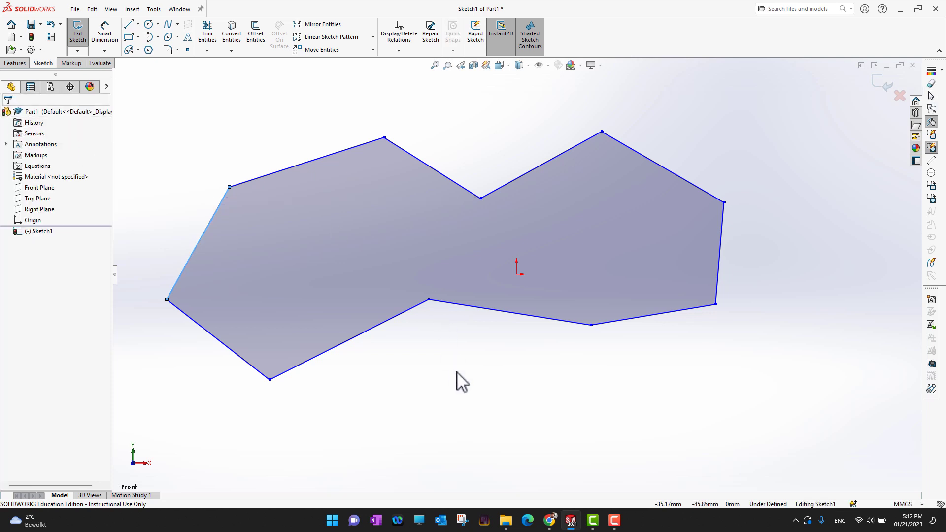
Set up a blind boss extrusion of the ten-sided profile with a depth of 72 mm.
mouse_move(462, 382)
middle_mouse_down()
mouse_move(473, 363)
mouse_move(483, 397)
middle_mouse_up()
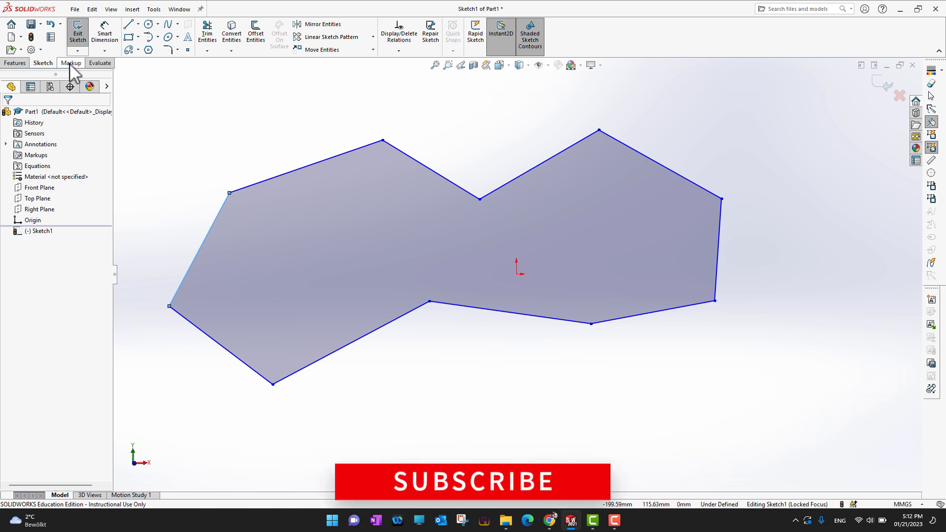
left_click(20, 64)
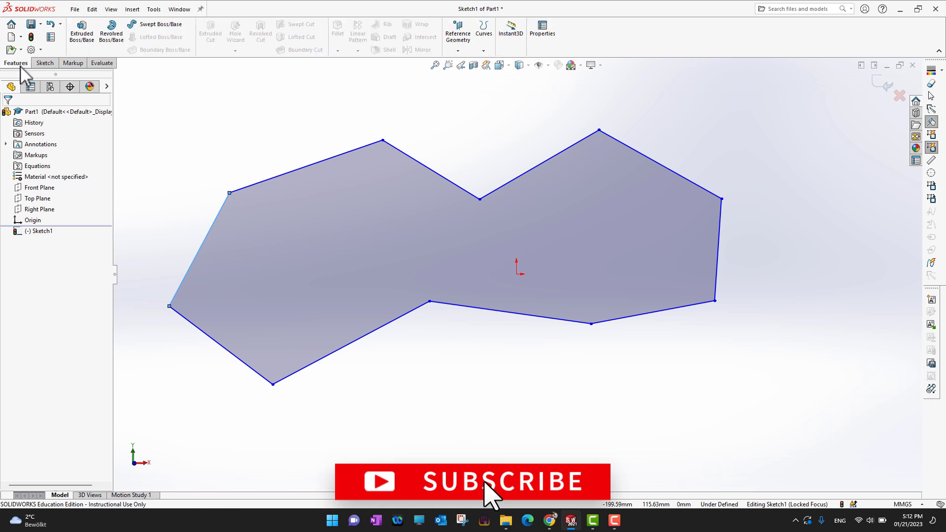
left_click(84, 35)
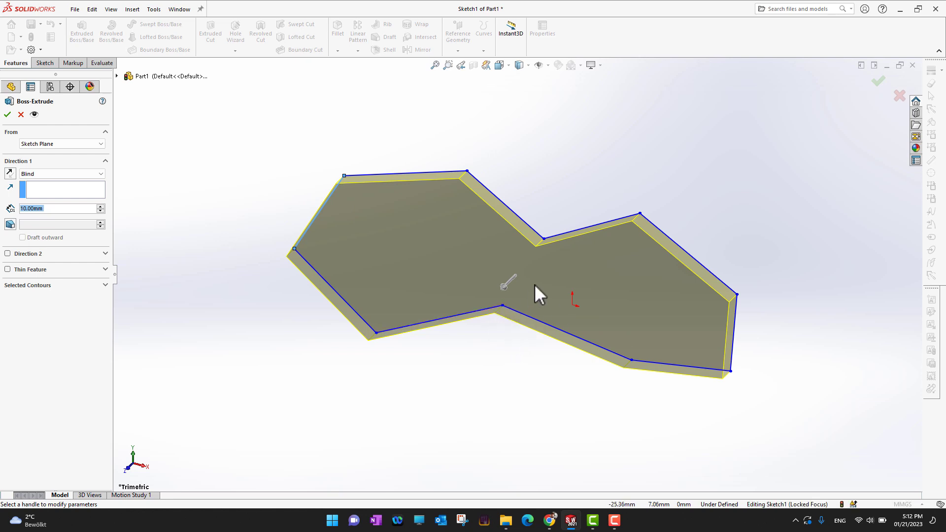
mouse_move(444, 339)
left_mouse_down()
mouse_move(423, 369)
mouse_move(495, 238)
mouse_move(472, 271)
mouse_move(484, 315)
mouse_move(432, 377)
mouse_move(473, 325)
mouse_move(558, 142)
mouse_move(453, 268)
mouse_move(418, 333)
left_mouse_up()
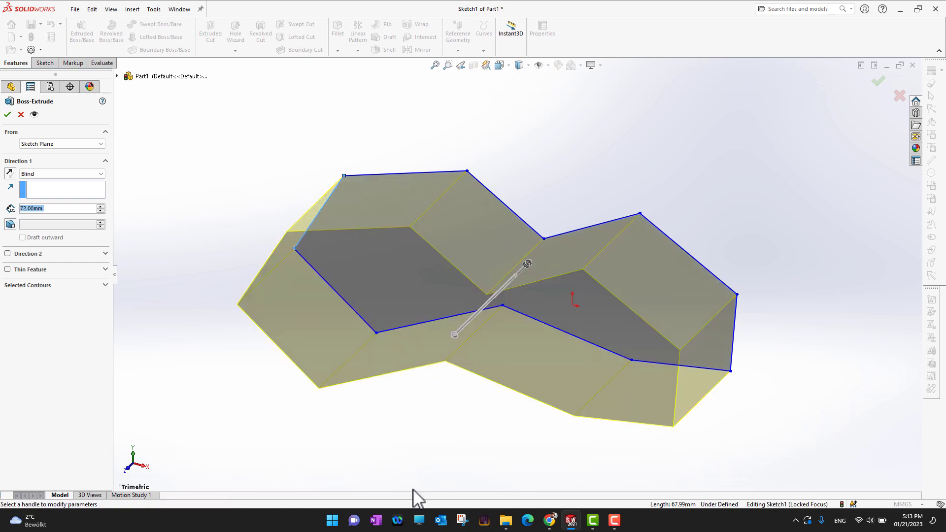
middle_click_drag(433, 471, 465, 374)
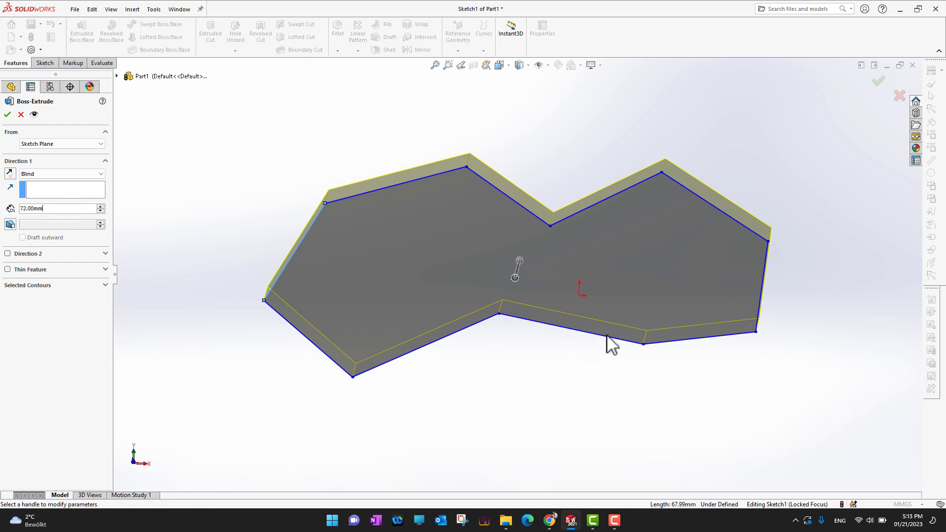
middle_click_drag(608, 336, 602, 194)
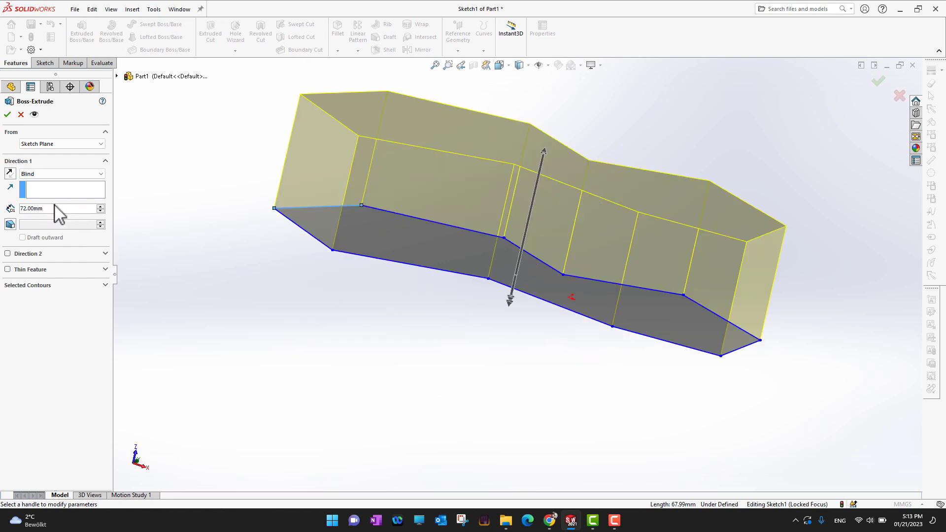
Lower the extrusion depth in increments to 22 mm, then raise it back to 72 mm.
left_click(100, 211)
left_click(100, 211)
left_click(100, 211)
left_click(100, 211)
left_click(100, 210)
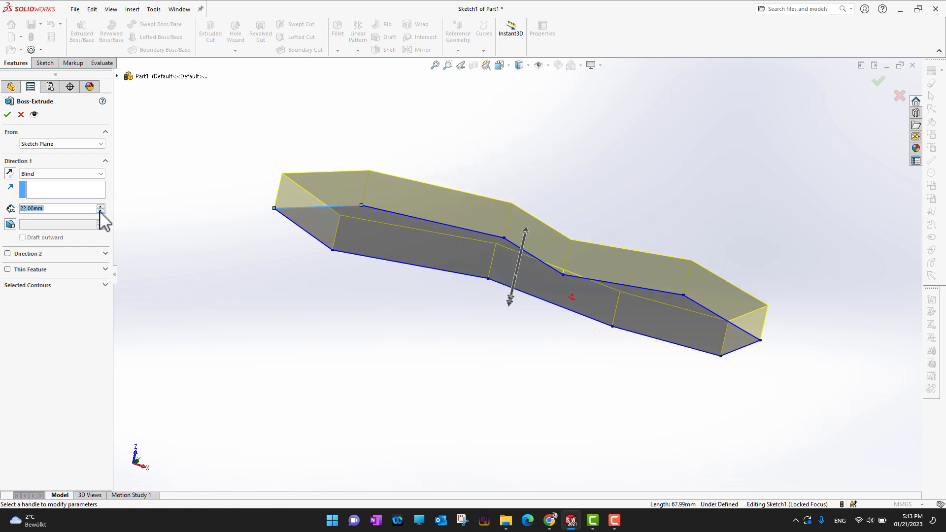
left_click(101, 207)
left_click(101, 207)
left_click(100, 207)
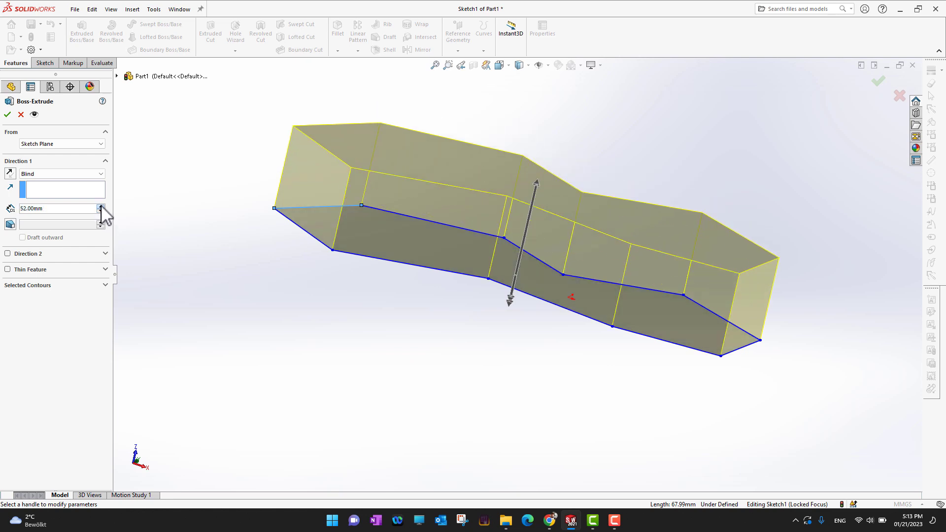
left_click(101, 207)
left_click(101, 207)
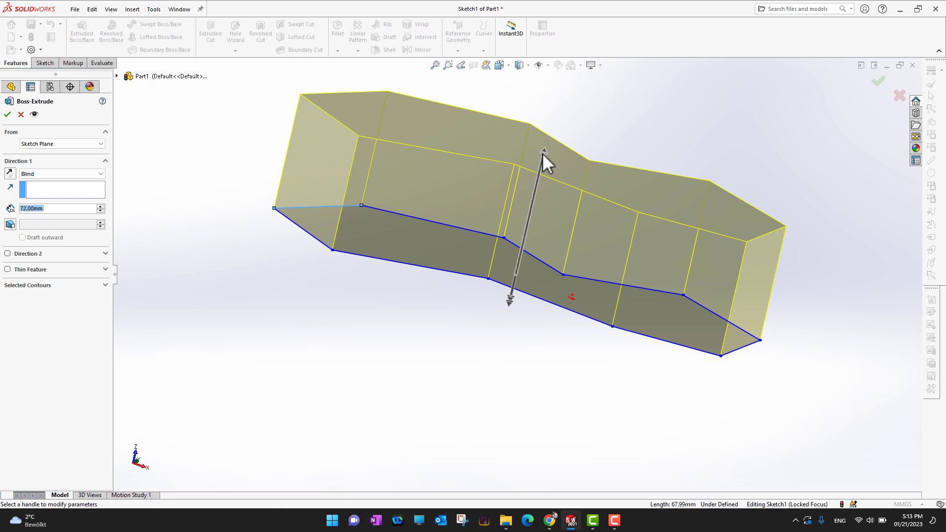
Reverse the extrusion direction several times, returning it to its original side of the sketch plane.
left_click(10, 175)
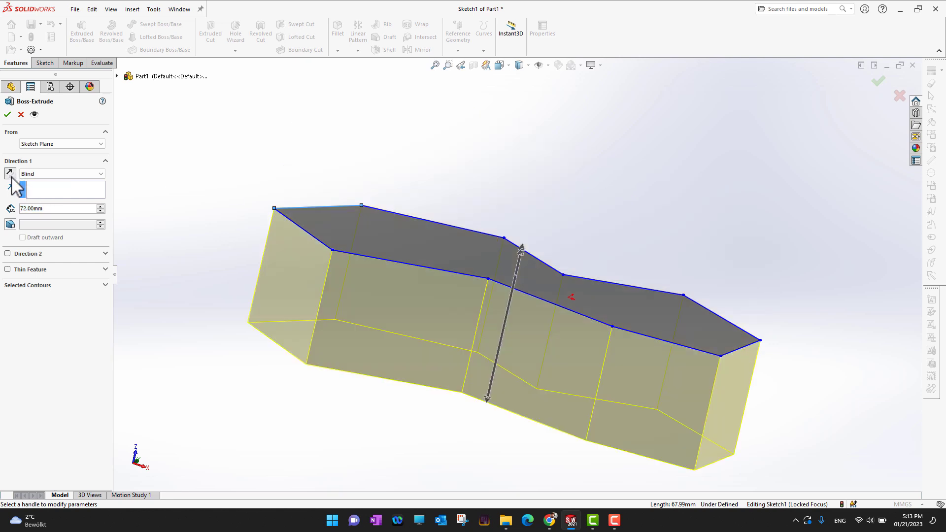
left_click(10, 175)
left_click(10, 176)
left_click(11, 175)
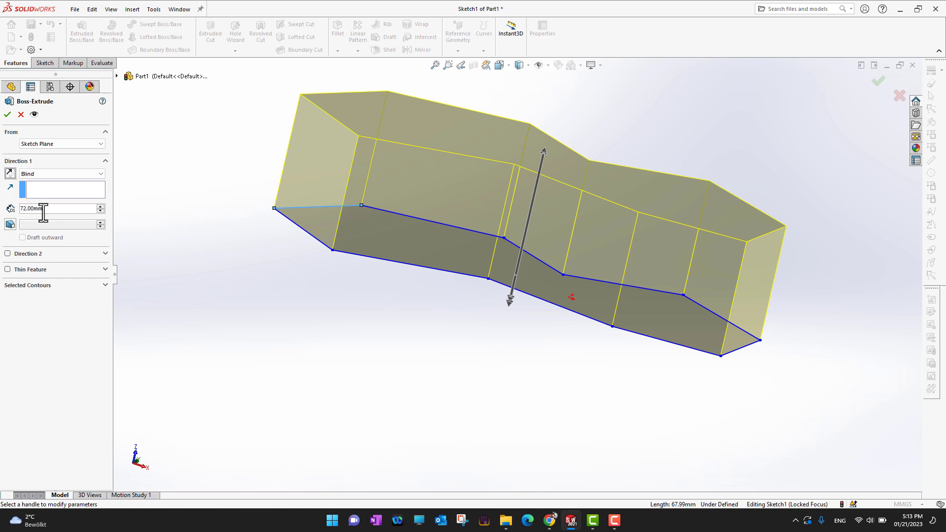
Accept the 72 mm extrusion and examine the shape of the solid block.
left_click(8, 114)
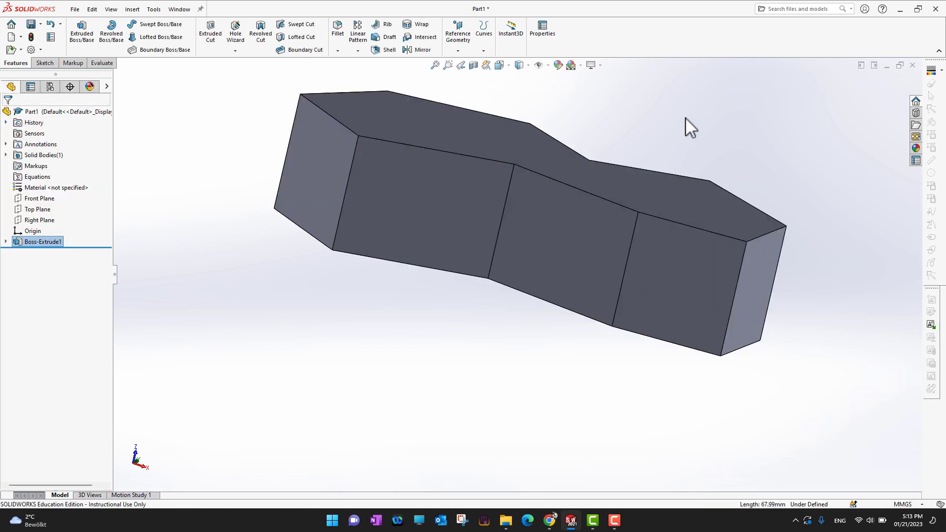
middle_click_drag(687, 126, 668, 203)
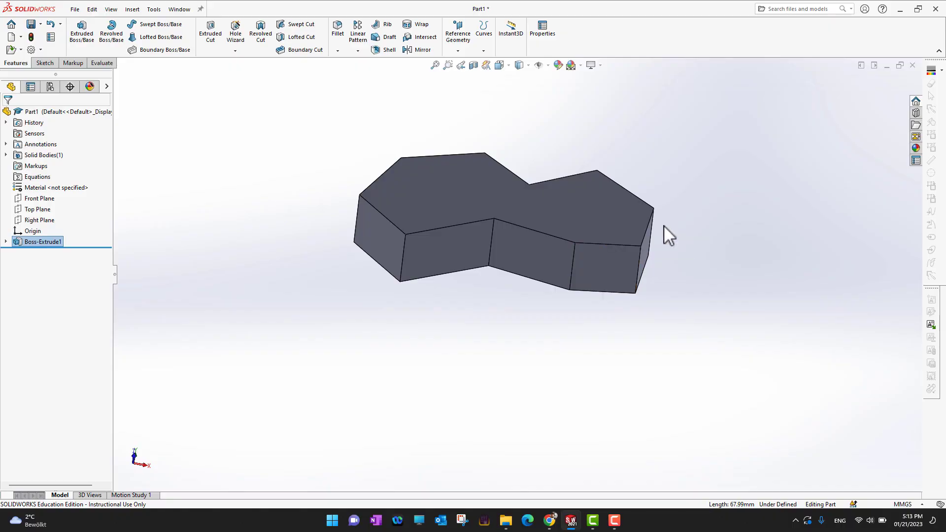
scroll(664, 225, "up", 1)
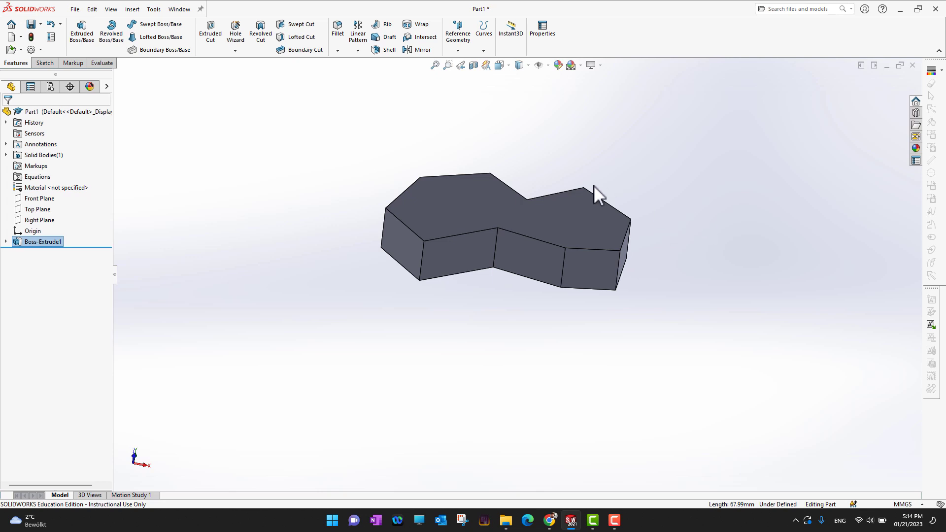
scroll(593, 186, "up", 1)
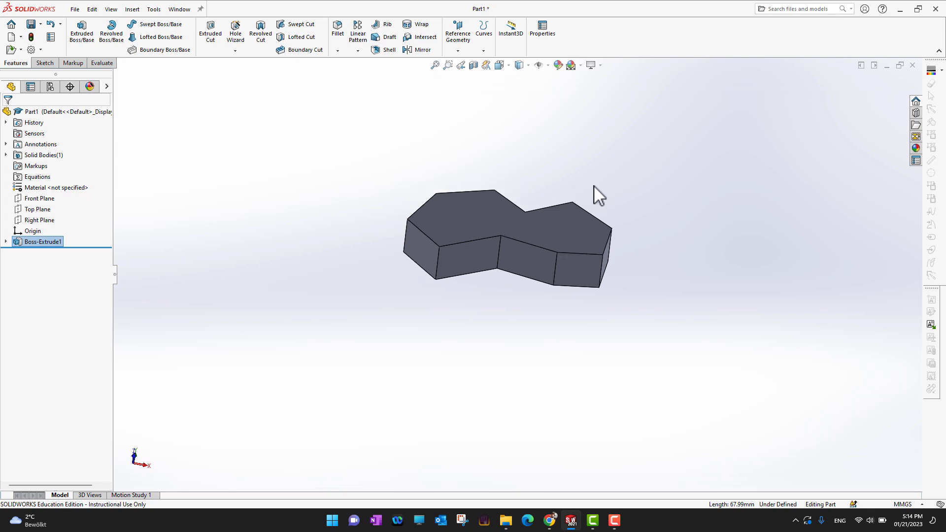
scroll(572, 238, "up", 3)
scroll(576, 236, "down", 2)
scroll(577, 239, "down", 5)
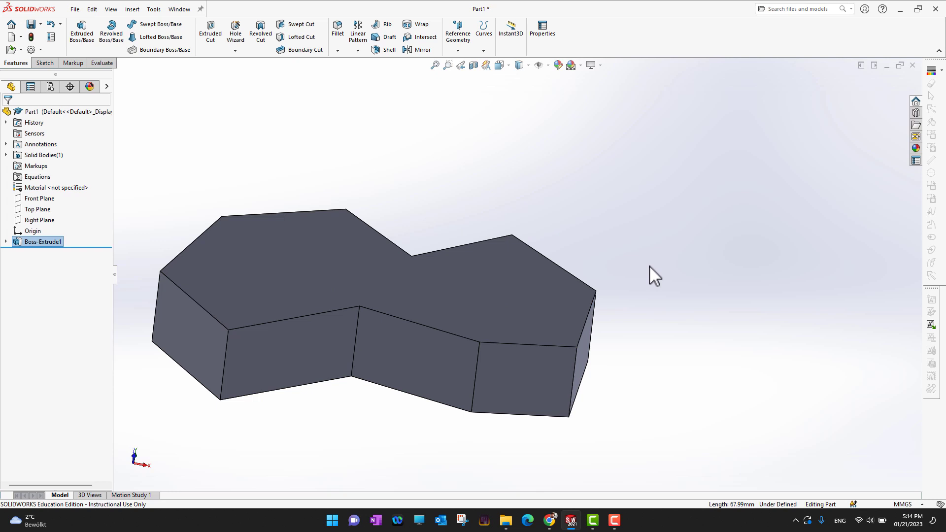
key("f")
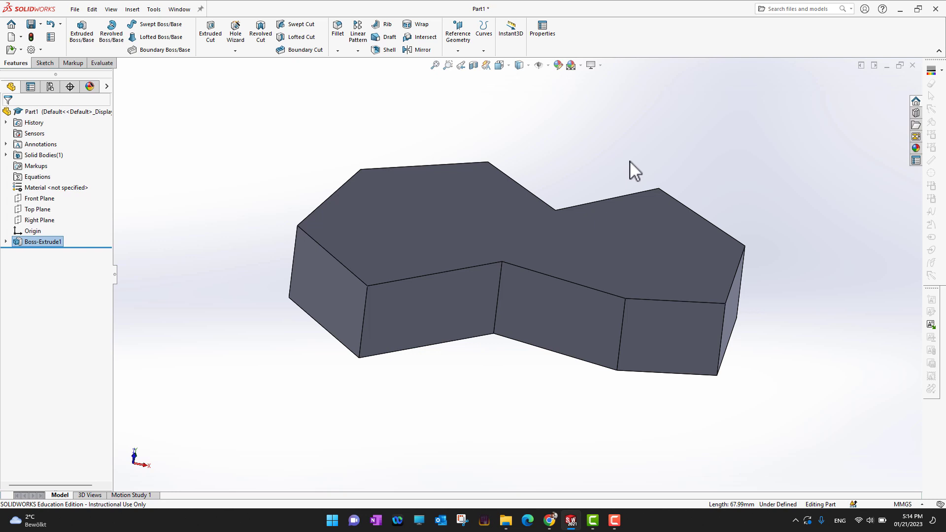
Start a sketch on the block's top face and draw a circle of about 28.6 mm radius on the smaller lobe.
left_click(463, 225)
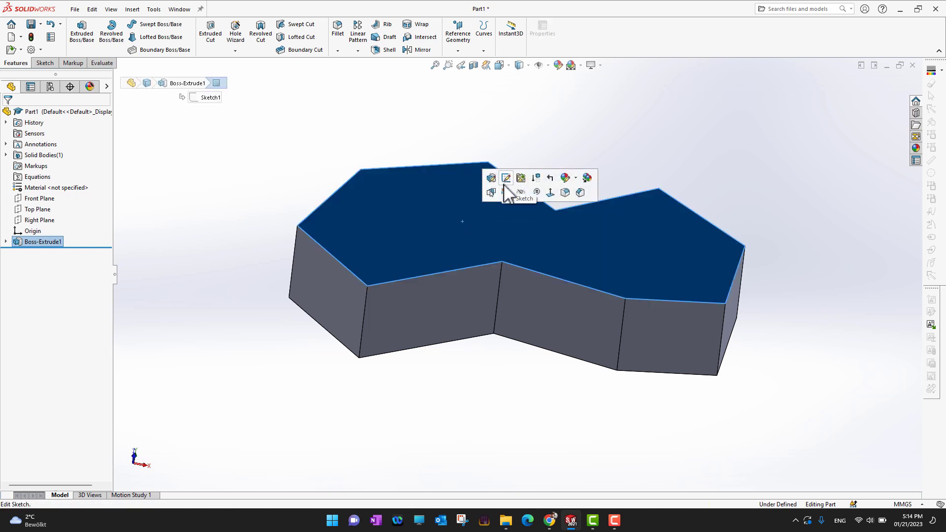
left_click(506, 192)
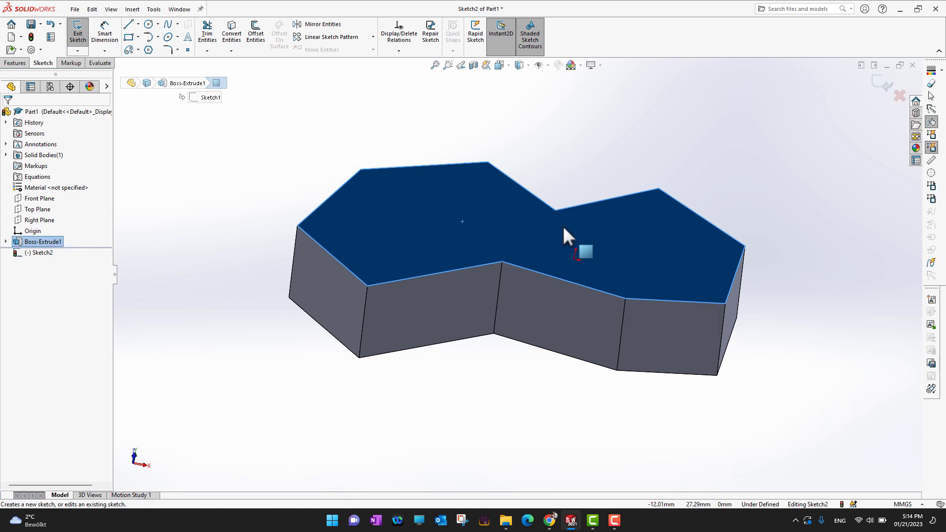
left_click(148, 24)
left_click(648, 246)
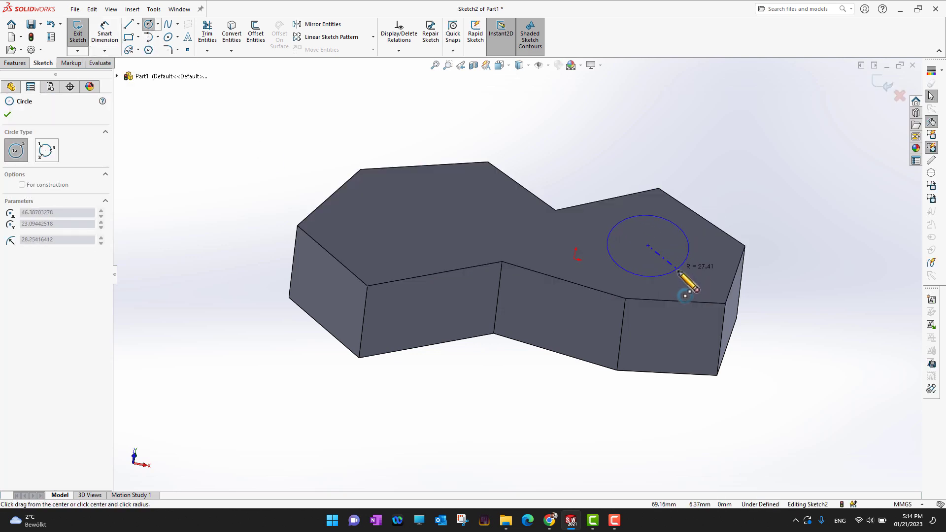
left_click(680, 272)
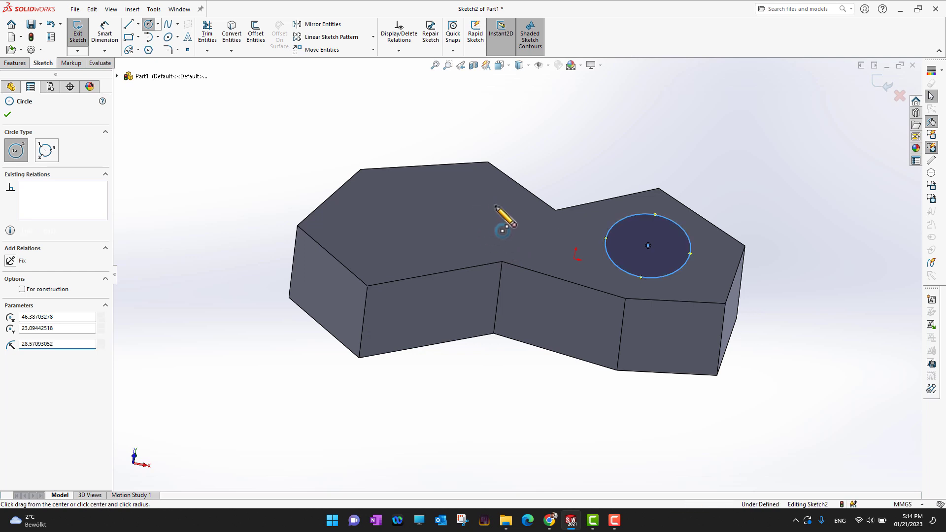
Draw two smaller circles, about 15.1 mm and 15.5 mm in radius, on the larger lobe of the top face.
left_click(481, 197)
left_click(477, 214)
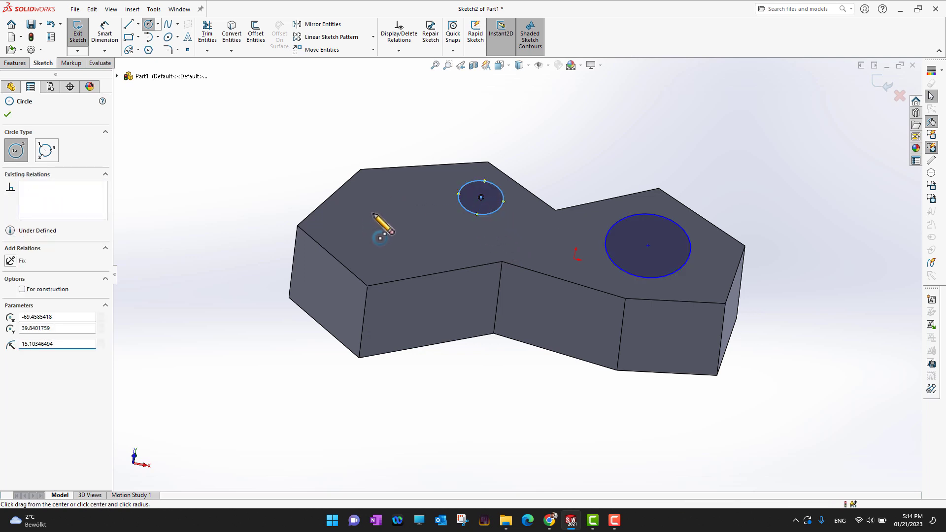
left_click(370, 210)
left_click(391, 206)
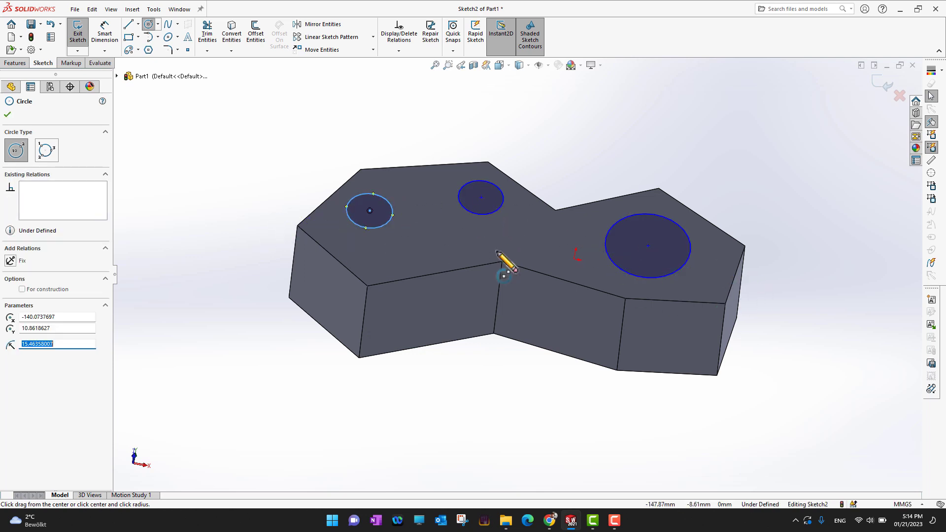
left_click(7, 116)
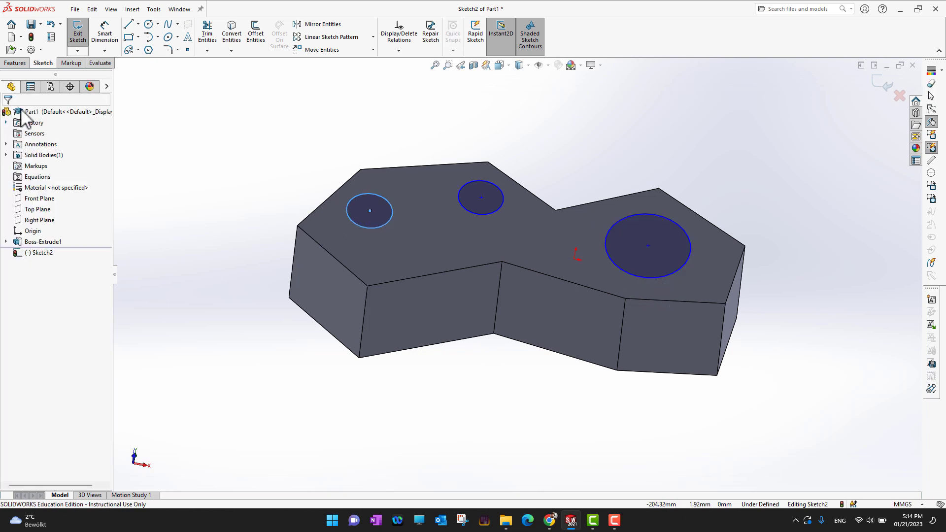
Draw a corner rectangle about 25 by 16 mm on the larger lobe, in front of the two small circles.
left_click(128, 37)
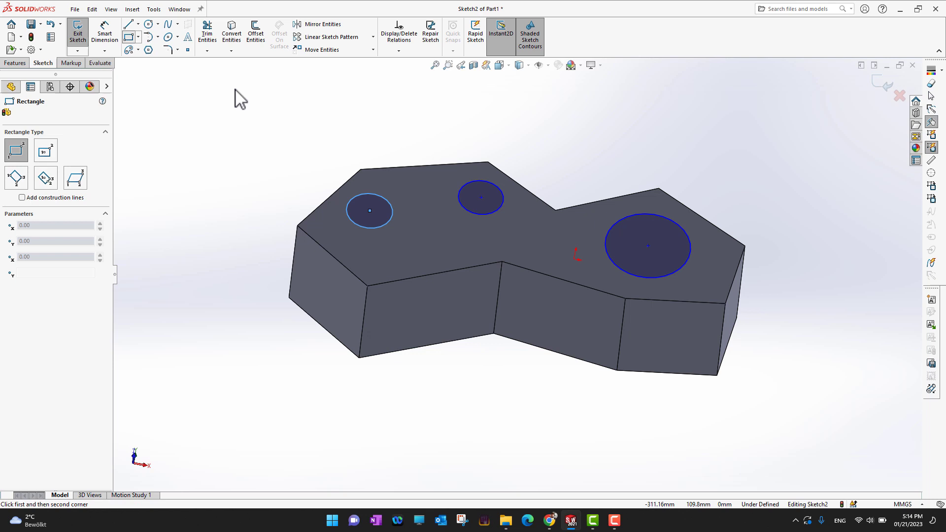
left_click(410, 241)
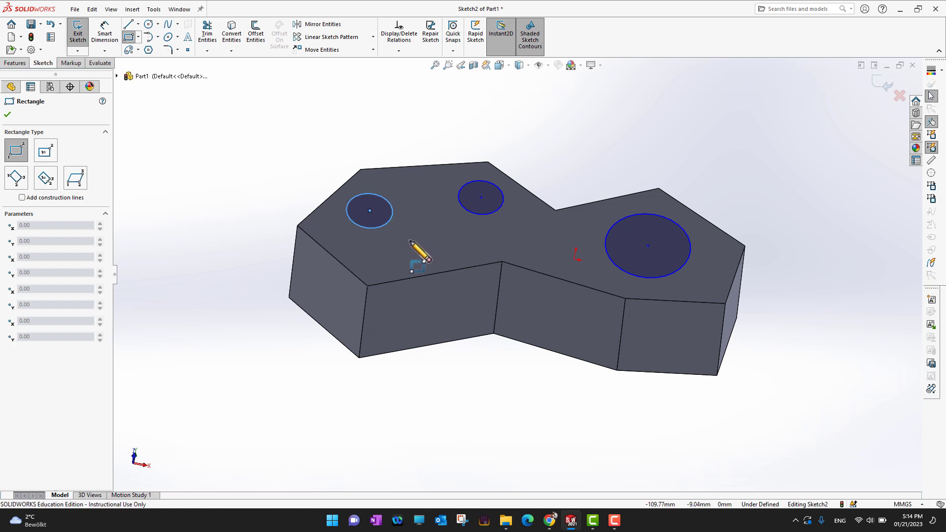
left_click(444, 264)
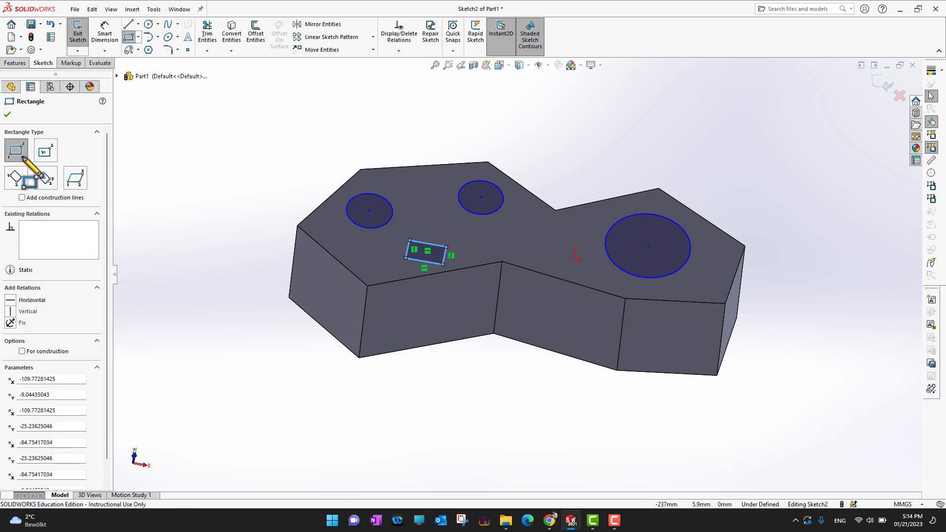
left_click(7, 115)
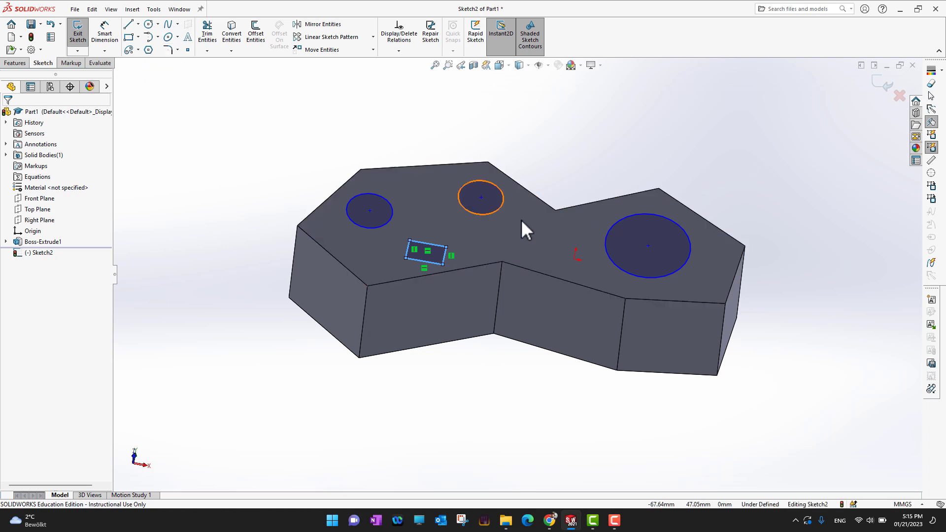
Set up a blind boss extrusion of the three circles and the rectangle, lowering its depth in increments to 12 mm.
left_click(15, 63)
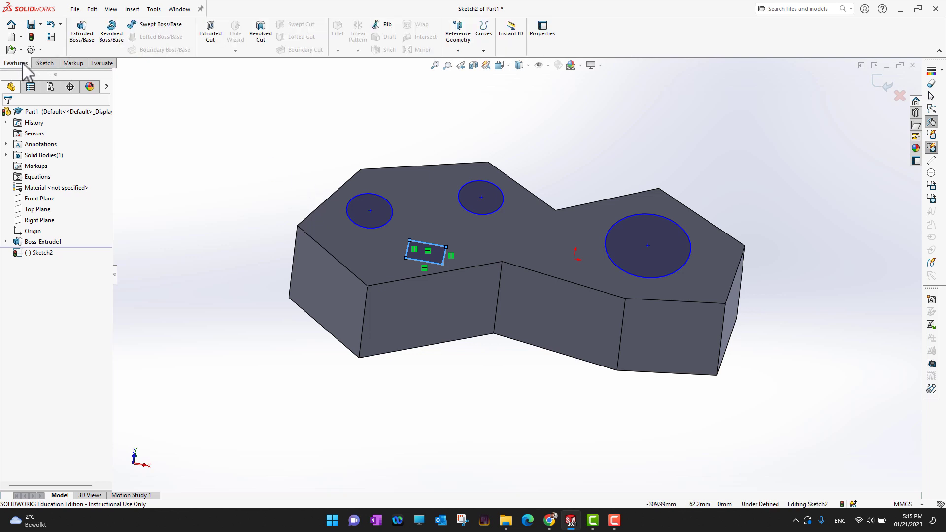
left_click(82, 31)
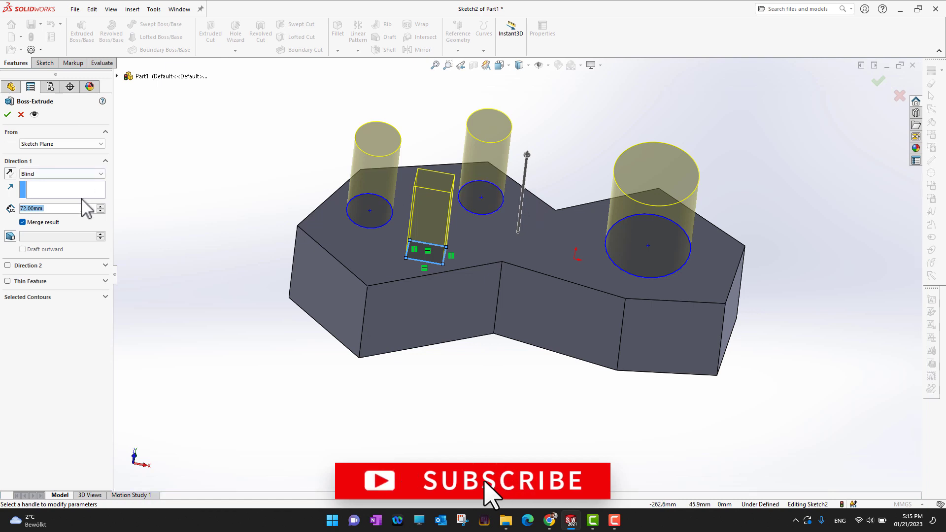
left_click(100, 211)
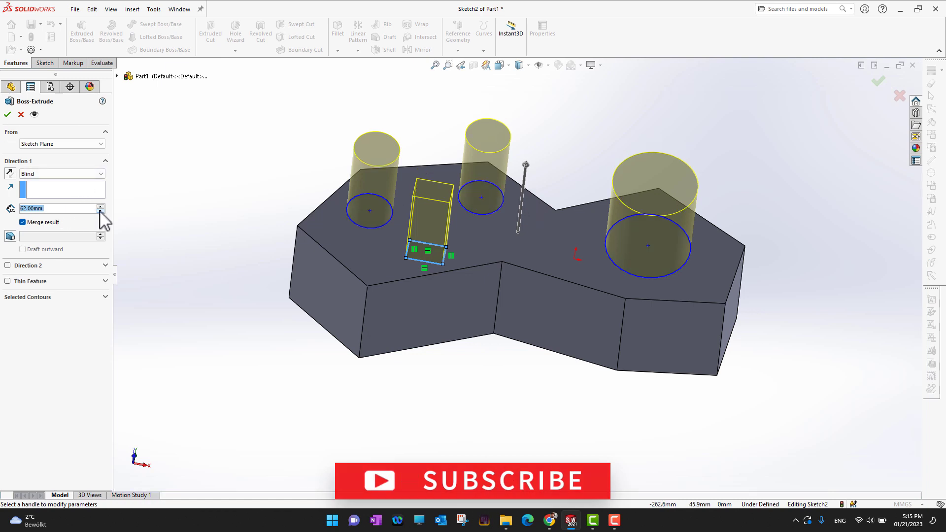
left_click(100, 211)
middle_click_drag(200, 365, 183, 278)
left_click(101, 211)
left_click(100, 211)
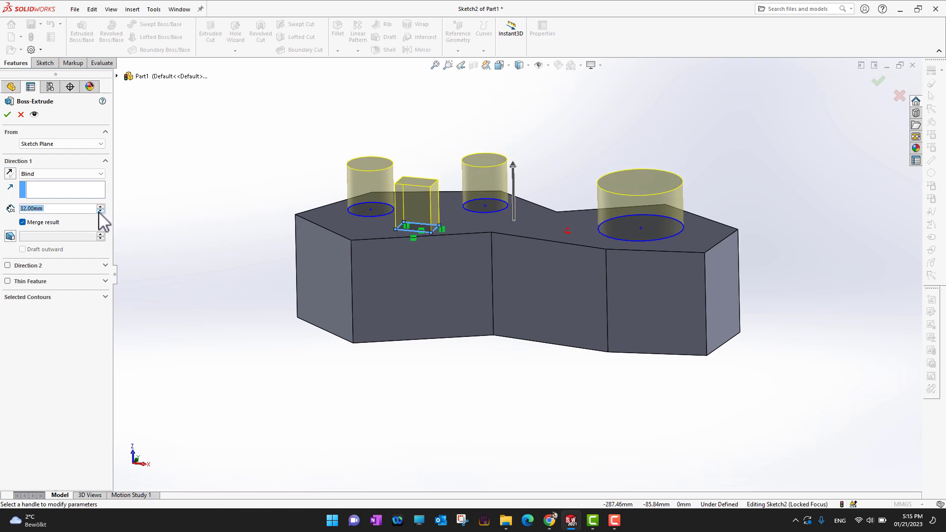
left_click(100, 211)
left_click(100, 211)
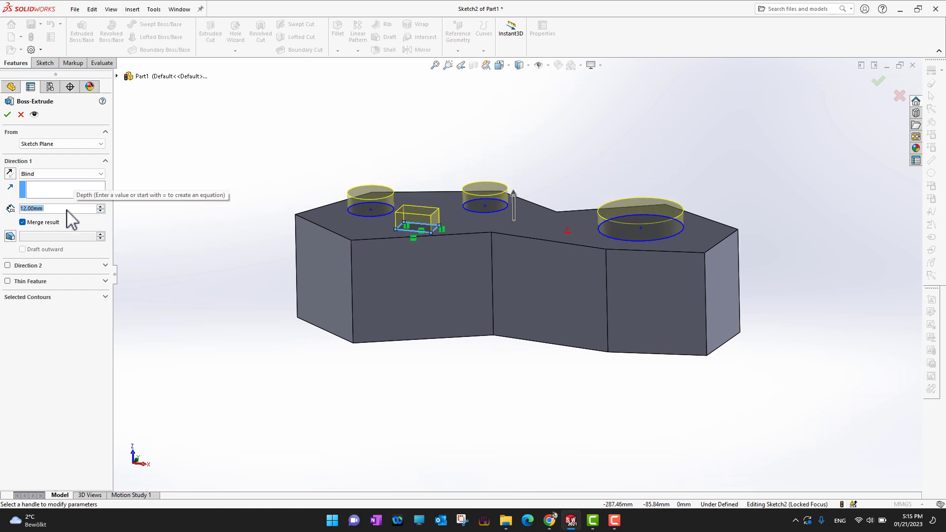
Set the boss depth to 20 mm, raise it to 30 mm, and accept the extrusion.
type("20")
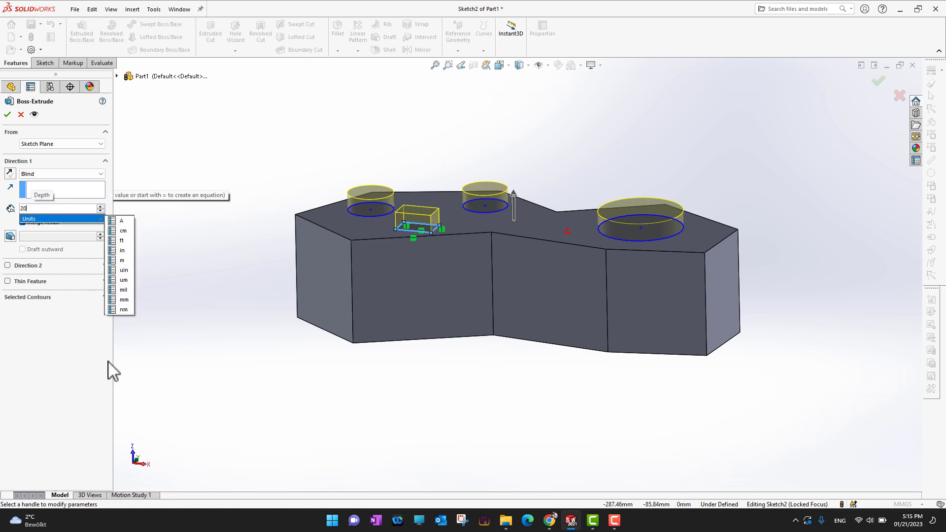
key("Return")
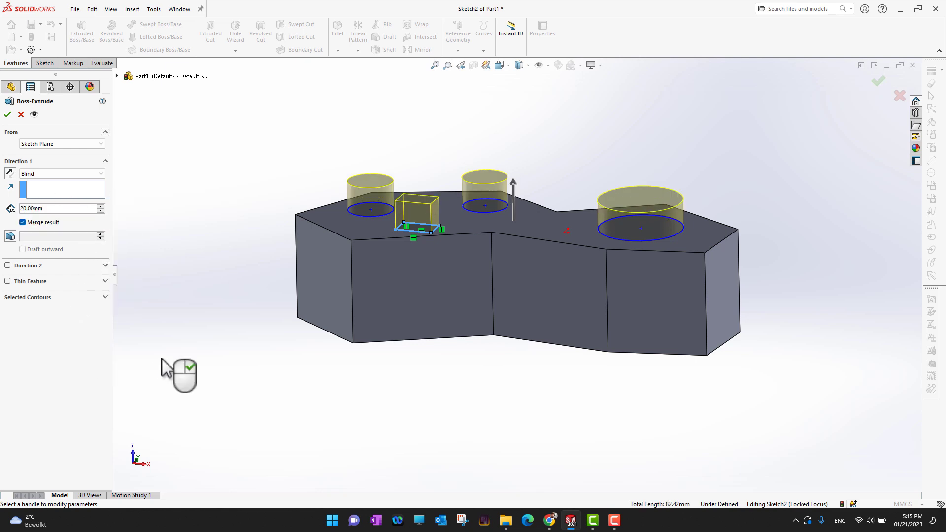
left_click(100, 207)
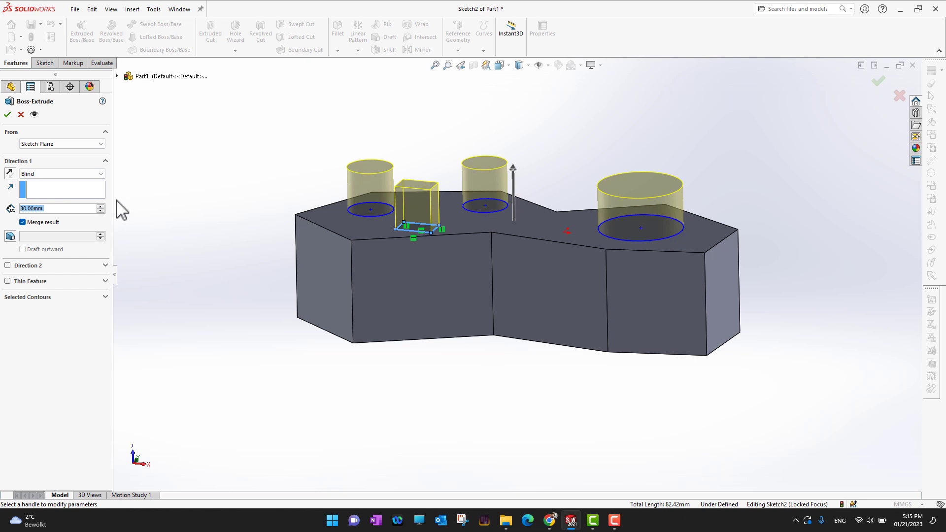
left_click(7, 115)
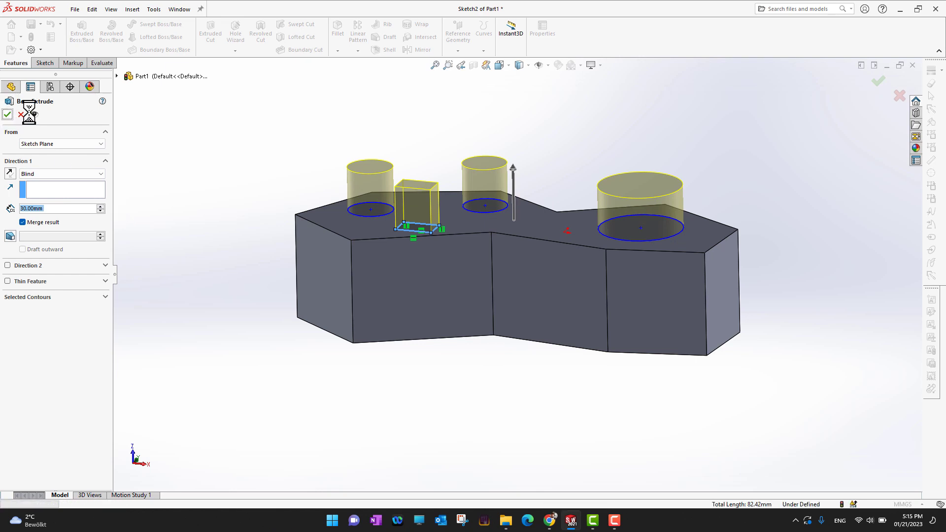
middle_click_drag(809, 165, 811, 205)
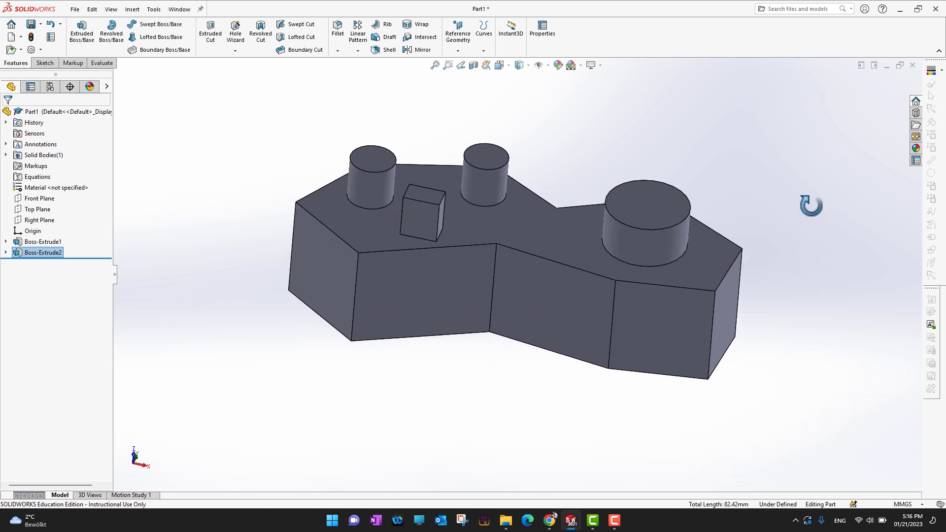
scroll(680, 193, "down", 3)
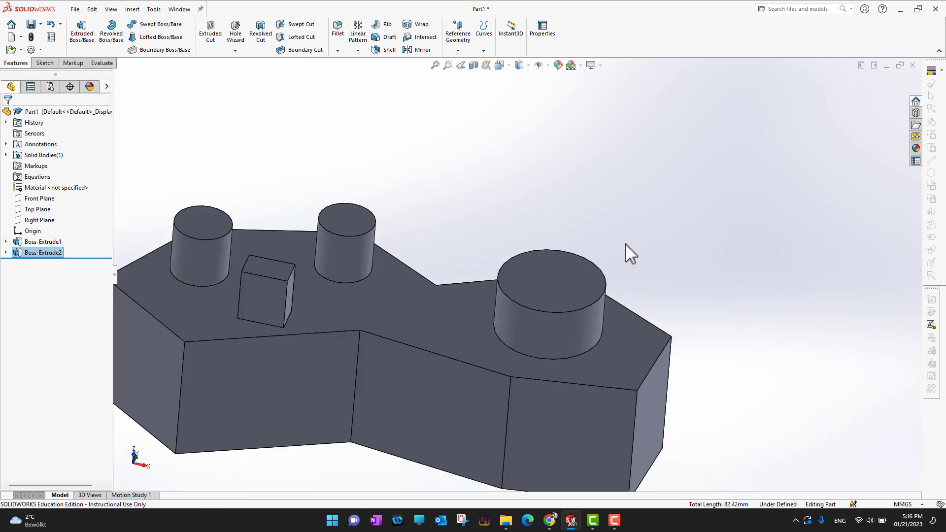
scroll(623, 246, "up", 3)
middle_click_drag(731, 179, 744, 193)
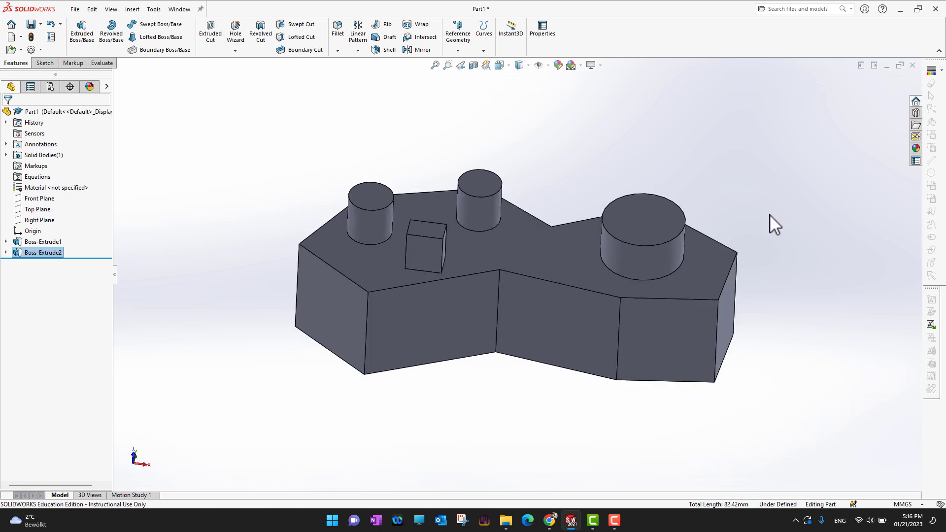
middle_click_drag(790, 200, 776, 274)
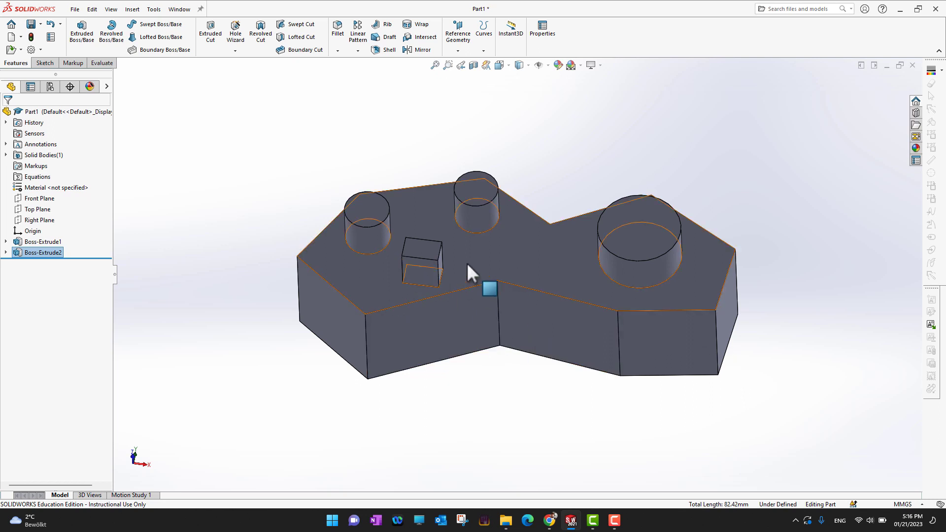
Delete the boss extrusion of the circles and rectangle while keeping its sketch.
left_click(6, 253)
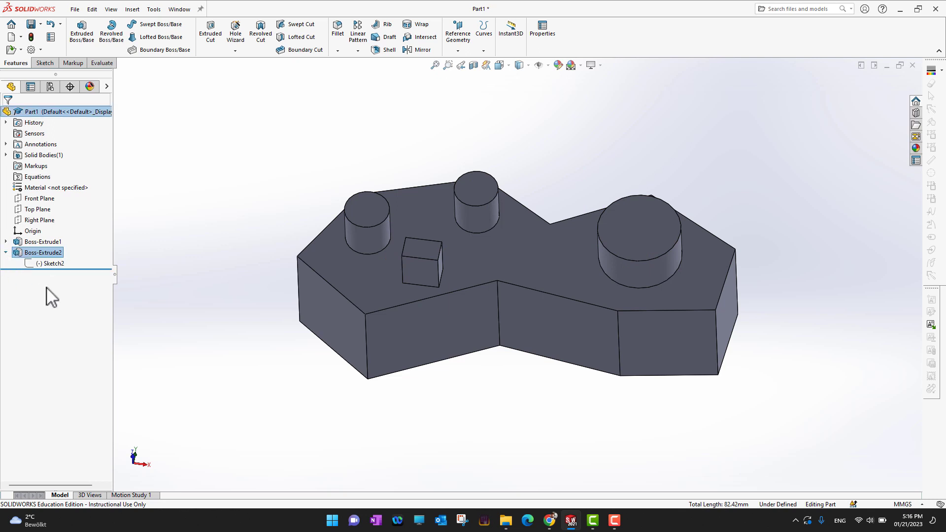
right_click(28, 256)
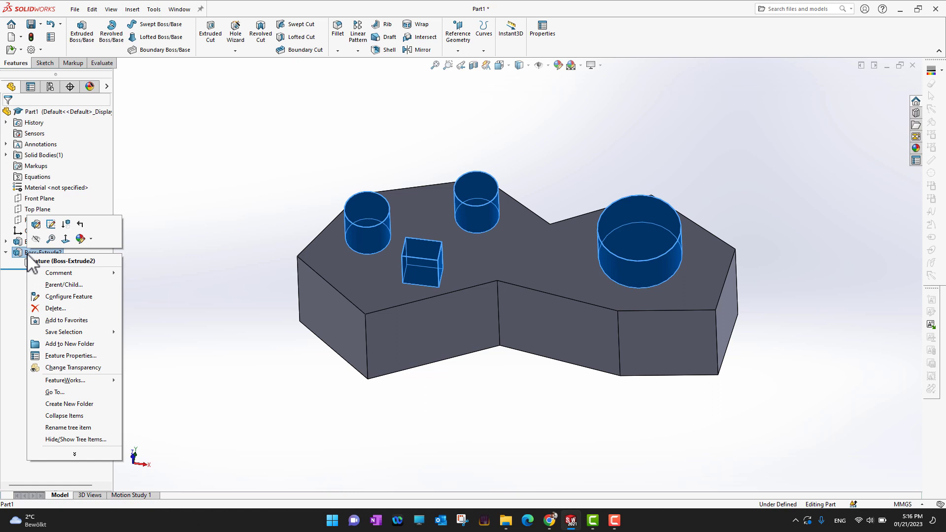
left_click(52, 309)
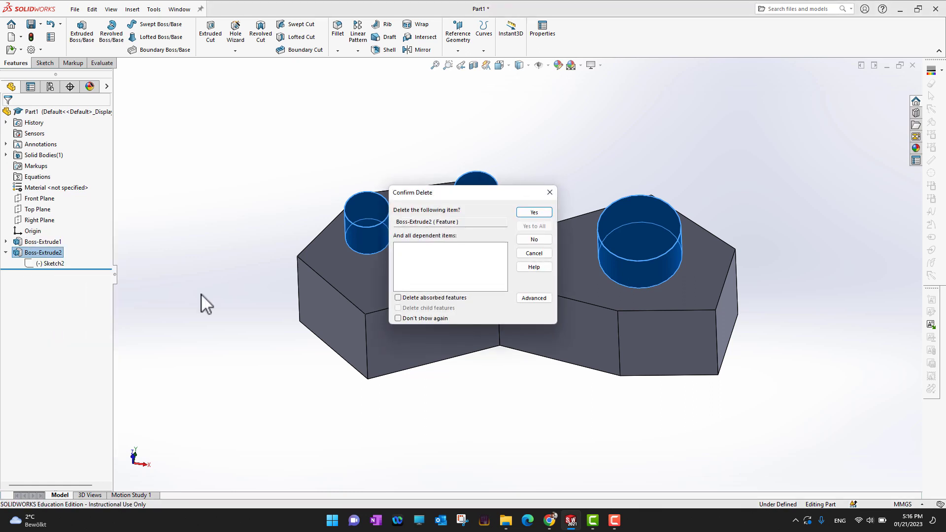
left_click(536, 214)
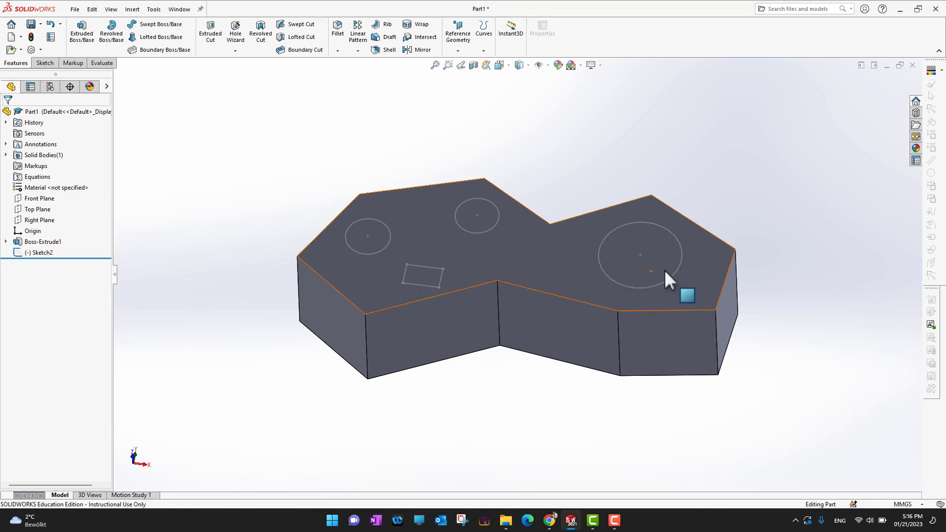
middle_click_drag(545, 435, 666, 308)
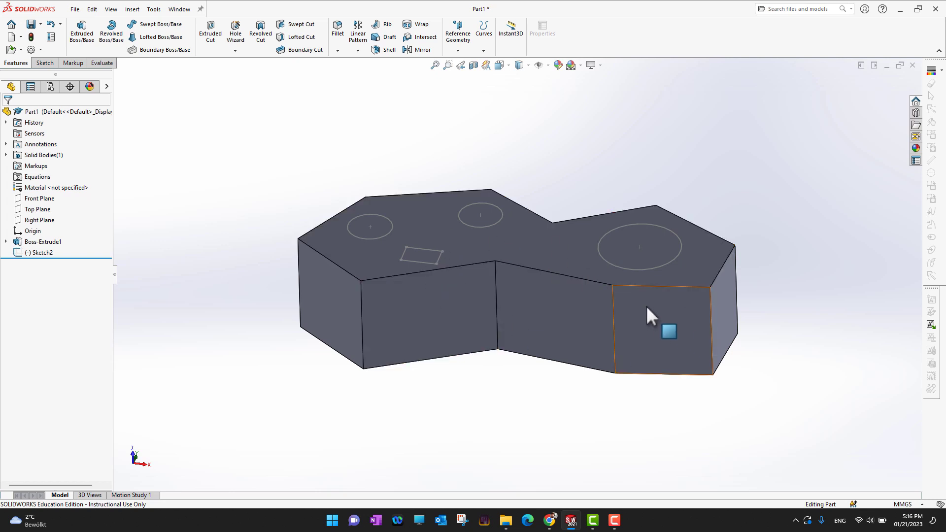
right_click(39, 256)
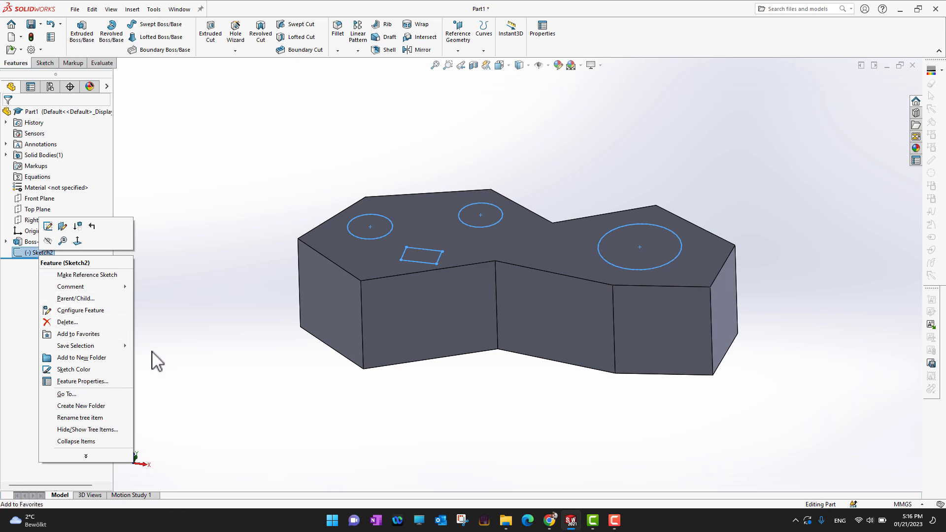
left_click(35, 266)
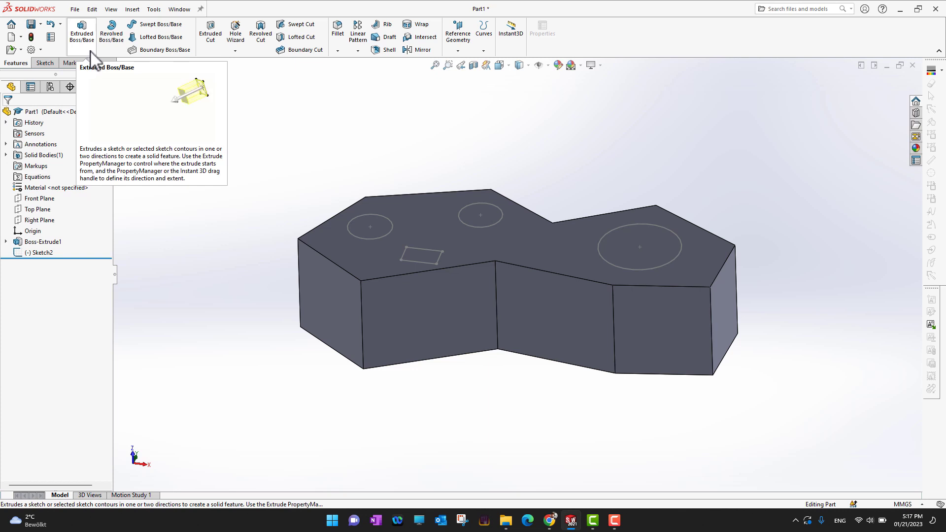
left_click(212, 40)
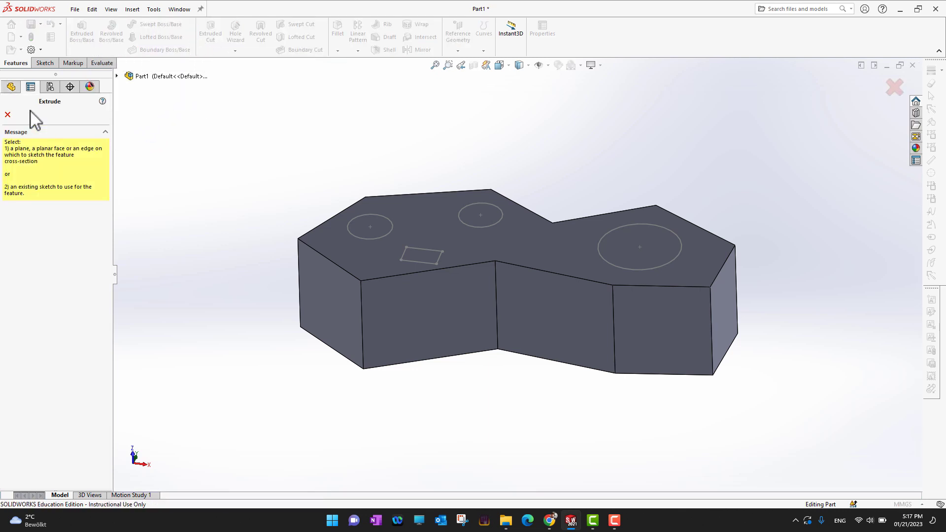
left_click(8, 115)
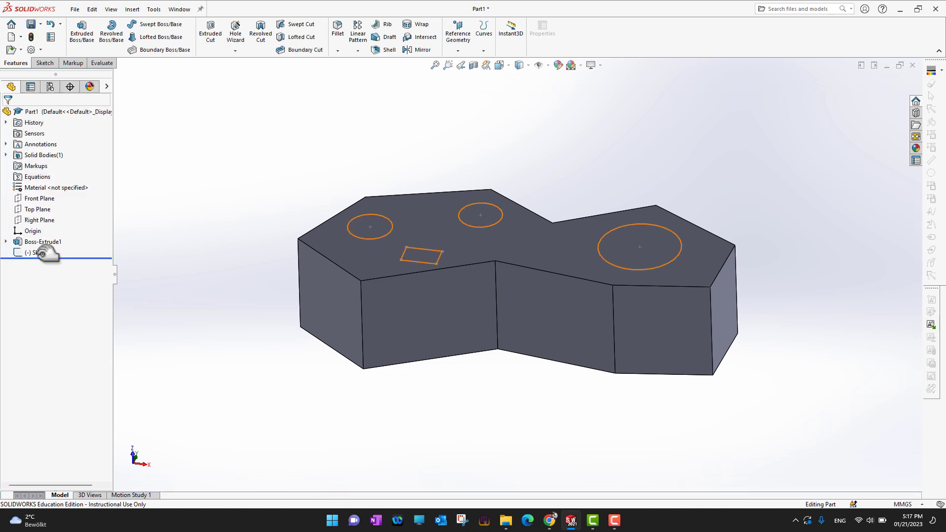
Cut the three circles and the rectangle of the top-face sketch into the block with a blind depth of 50 mm.
left_click(39, 253)
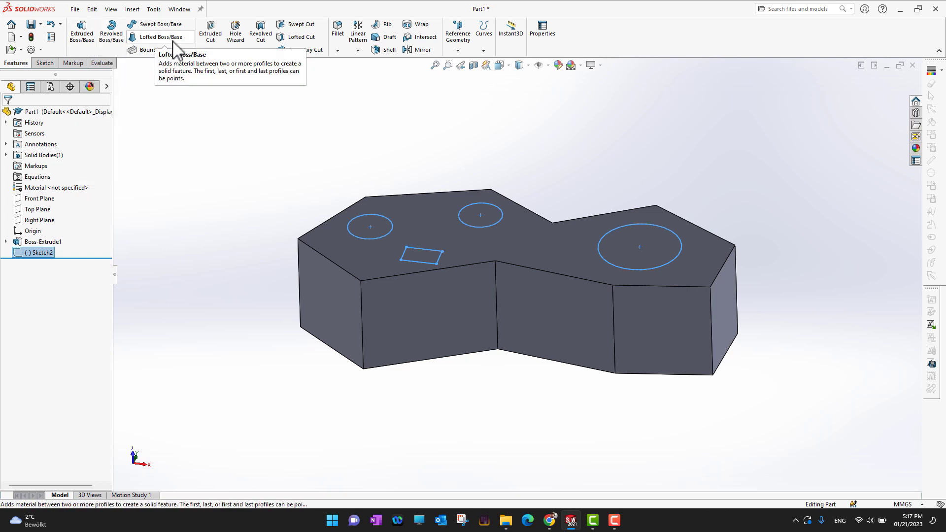
left_click(209, 33)
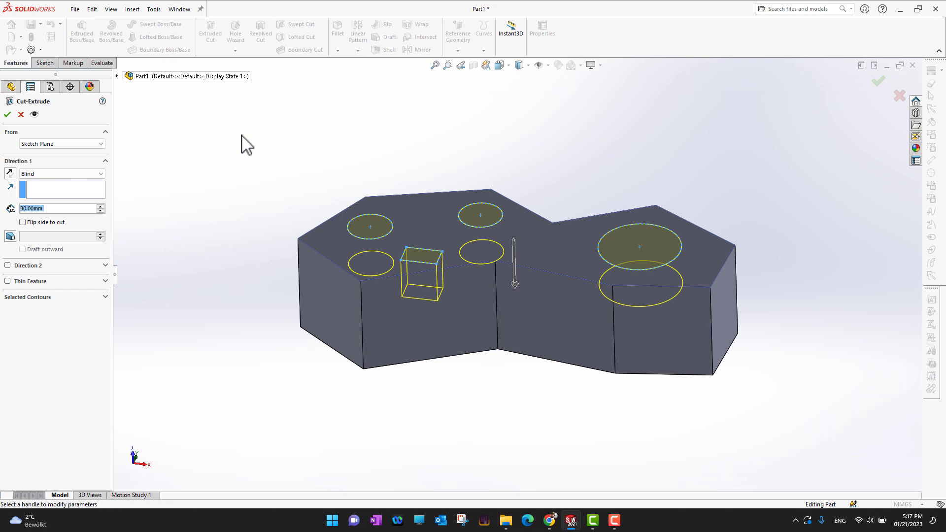
mouse_move(532, 411)
middle_mouse_down()
mouse_move(564, 355)
mouse_move(545, 372)
mouse_move(540, 439)
mouse_move(525, 415)
middle_mouse_up()
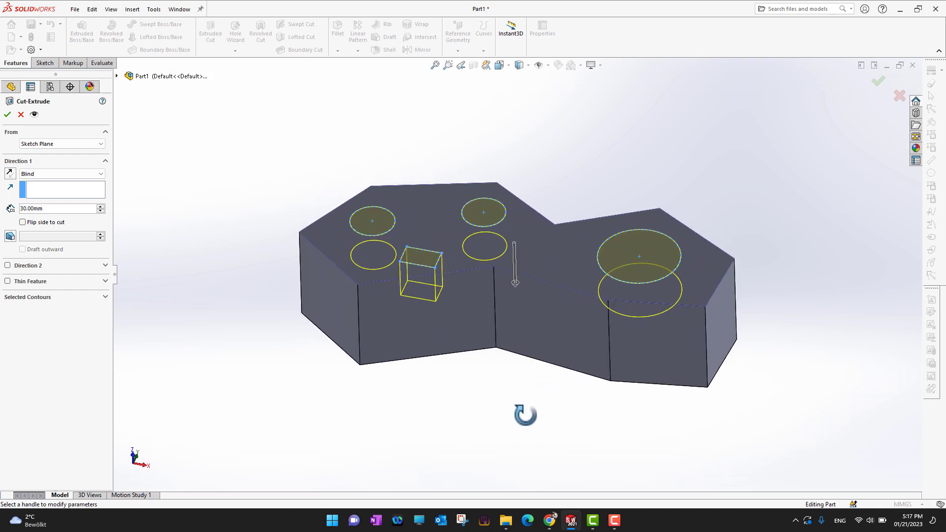
left_click(101, 211)
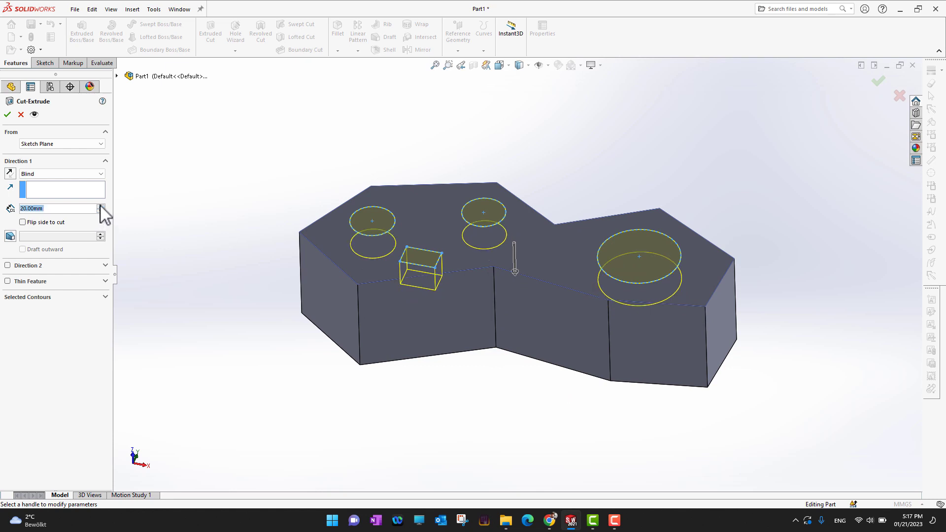
left_click(100, 206)
left_click(100, 206)
left_click(100, 206)
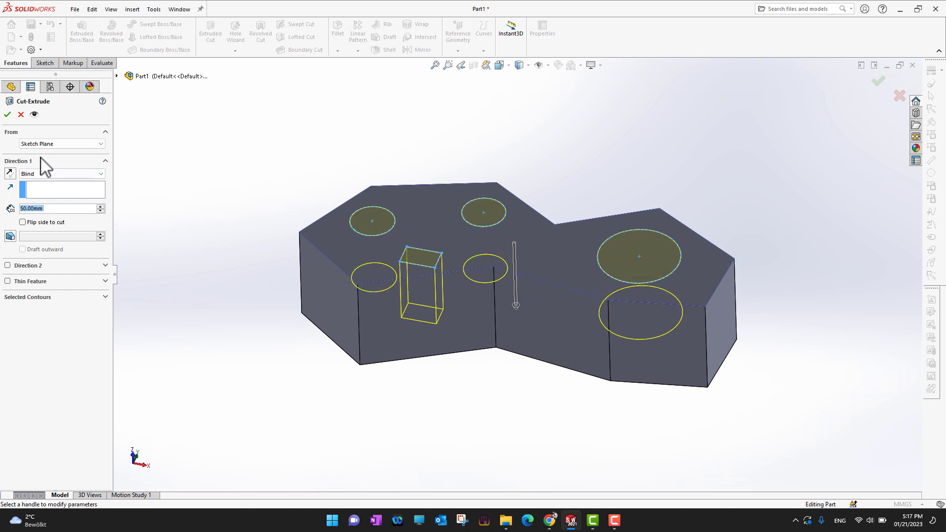
left_click(7, 114)
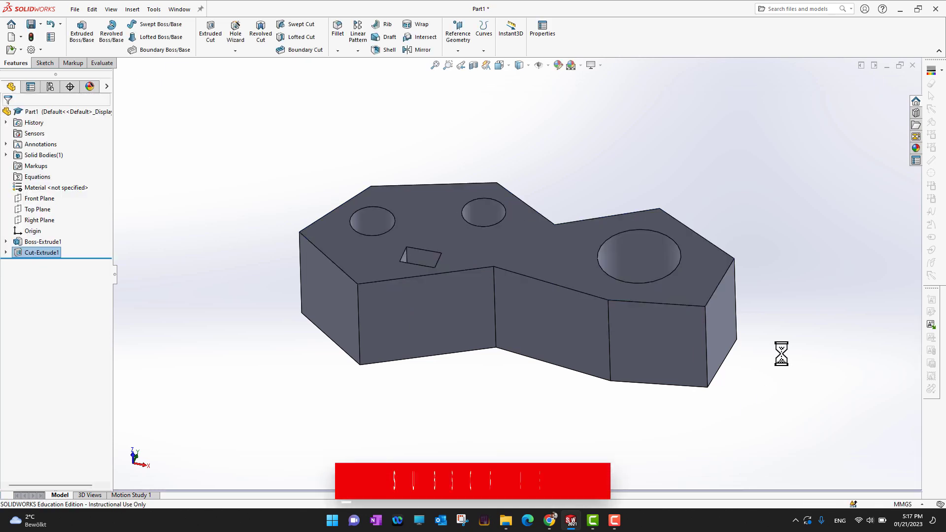
middle_click_drag(782, 354, 809, 220)
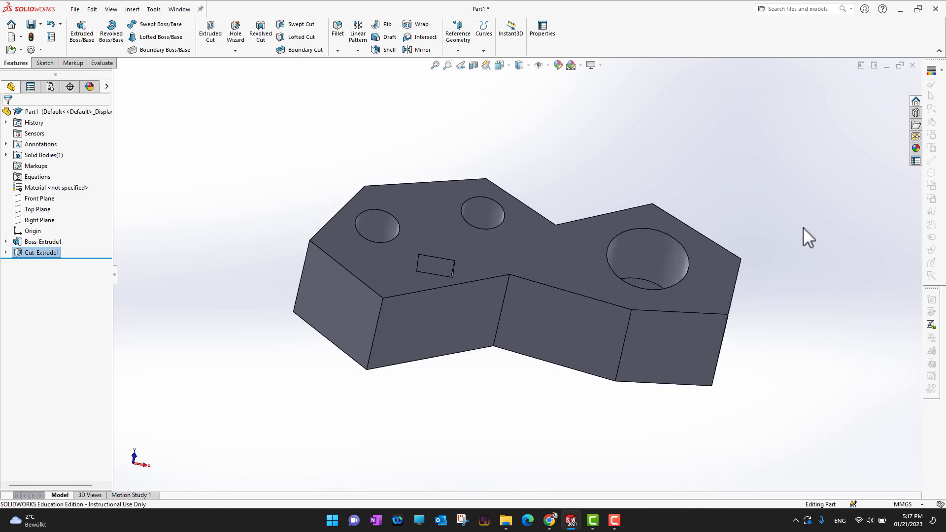